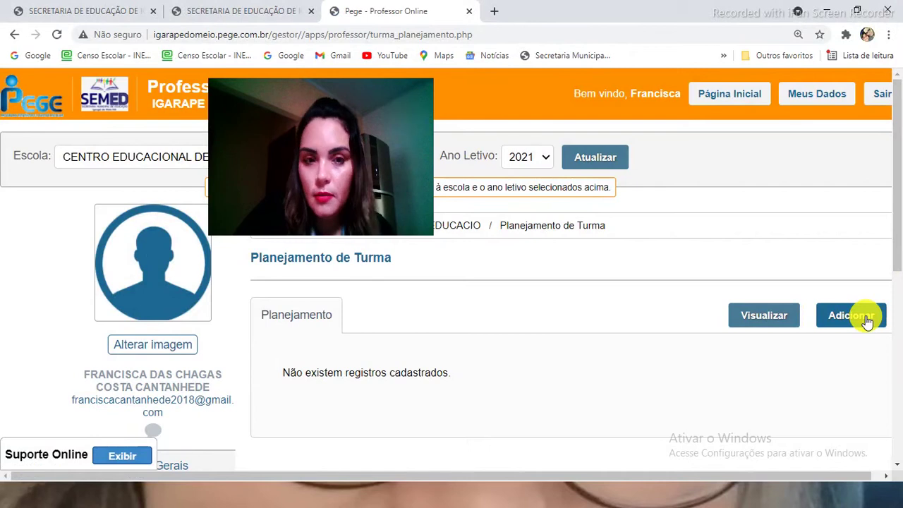
# Add a new class plan and set its class to 3º ANO A.
pyautogui.click(867, 319)
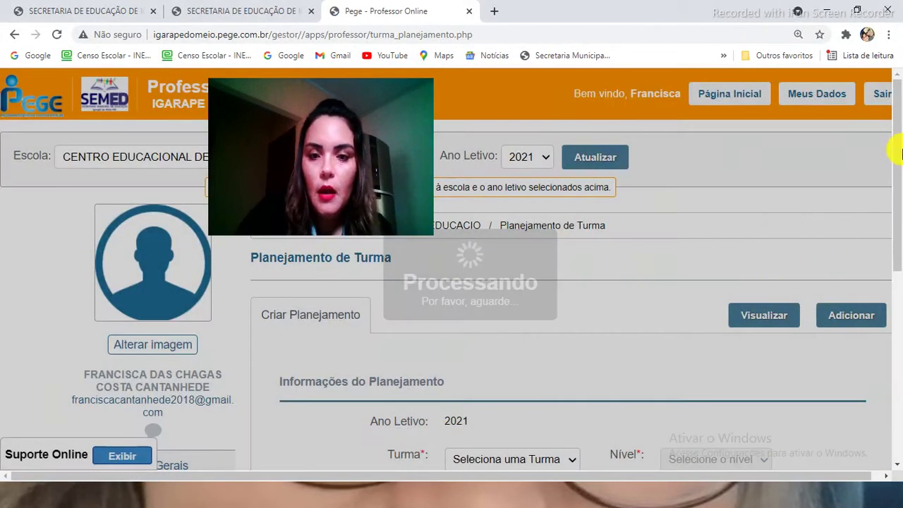
pyautogui.moveTo(897, 151); pyautogui.dragTo(897, 195)
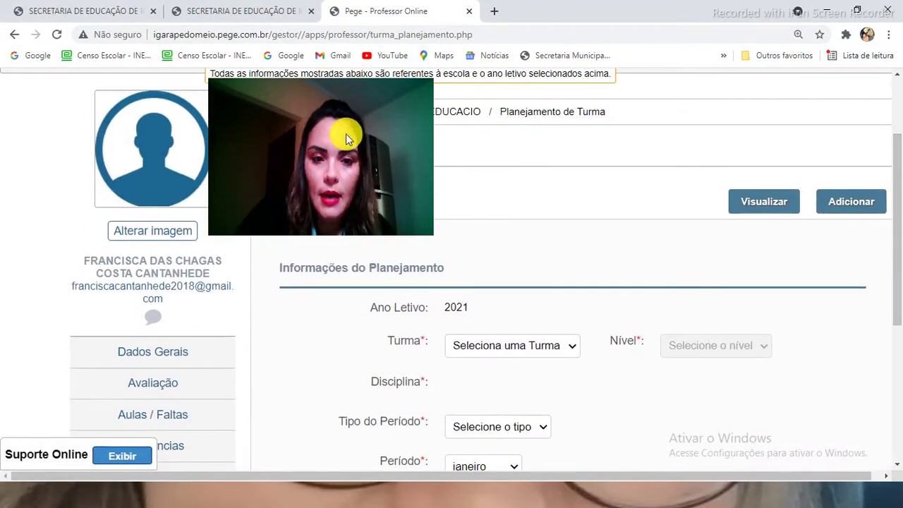
pyautogui.moveTo(343, 135); pyautogui.dragTo(818, 93)
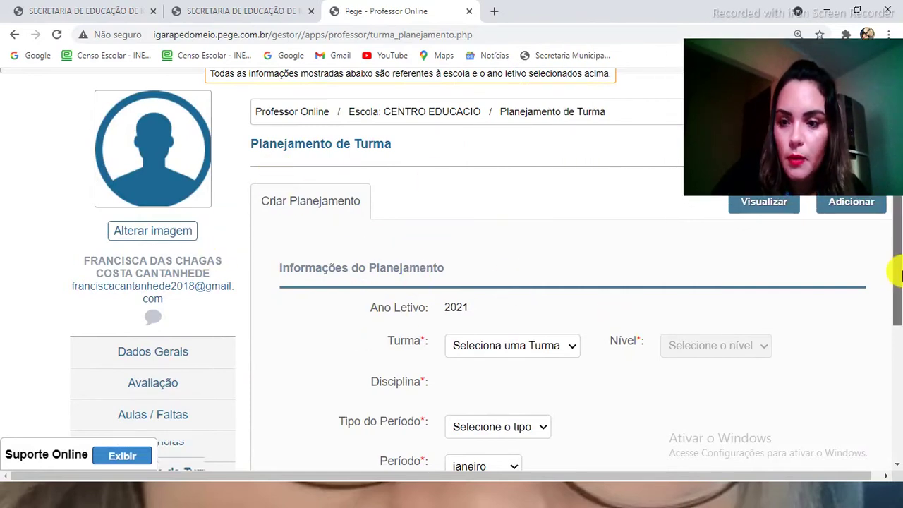
pyautogui.moveTo(898, 273); pyautogui.dragTo(894, 303)
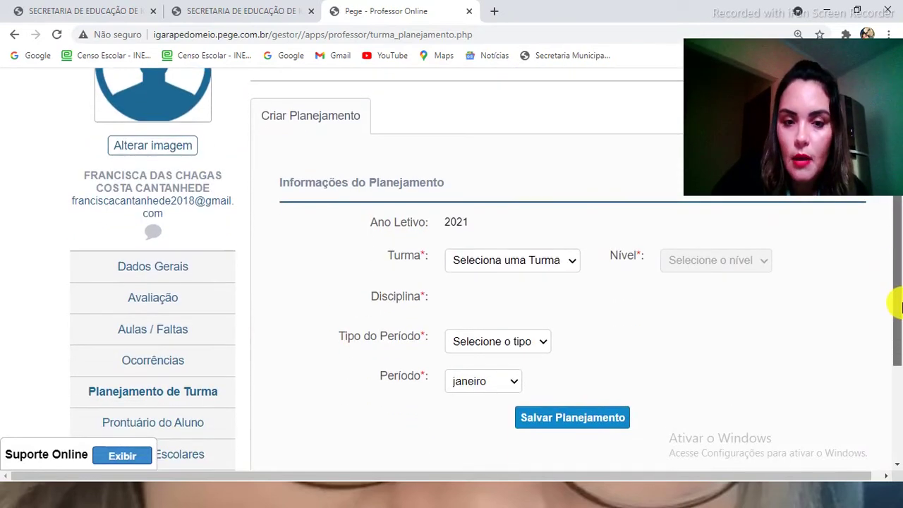
pyautogui.click(494, 261)
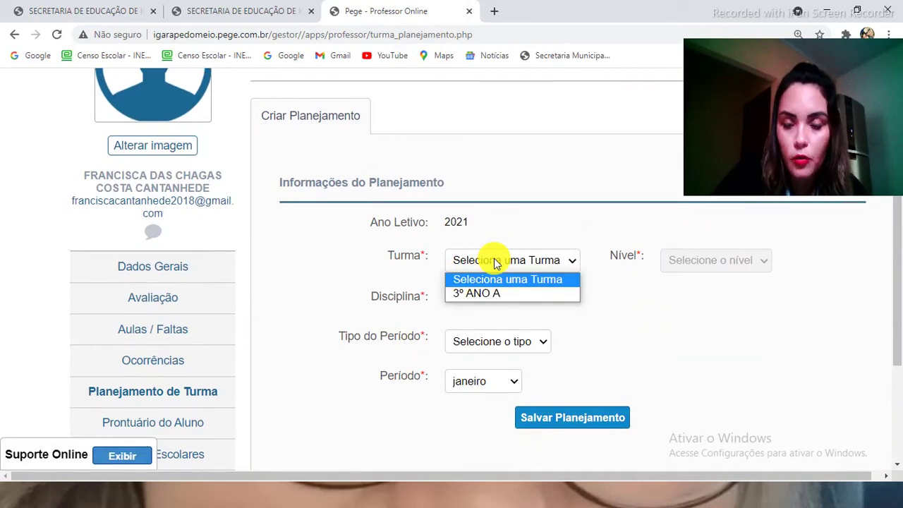
pyautogui.click(492, 297)
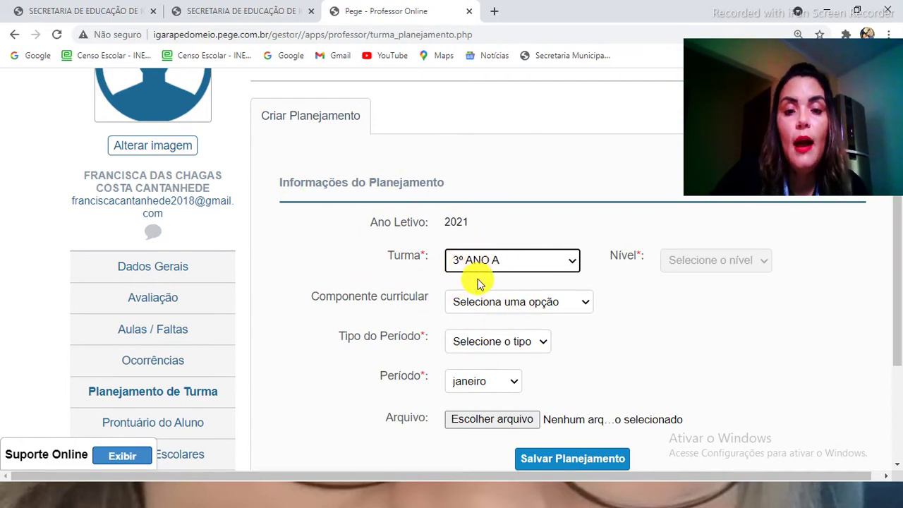
# Choose Matemática as the curriculum component and look through its thematic units, skills and specific competencies.
pyautogui.click(510, 309)
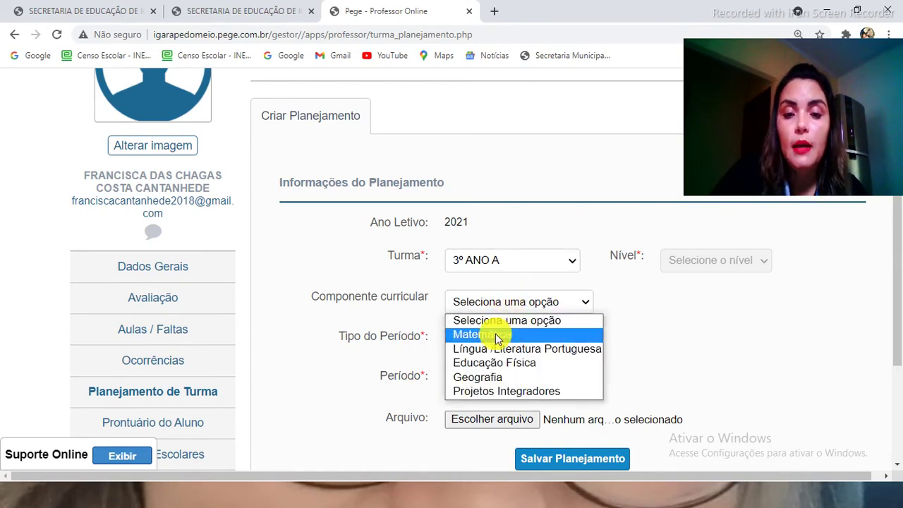
pyautogui.click(499, 336)
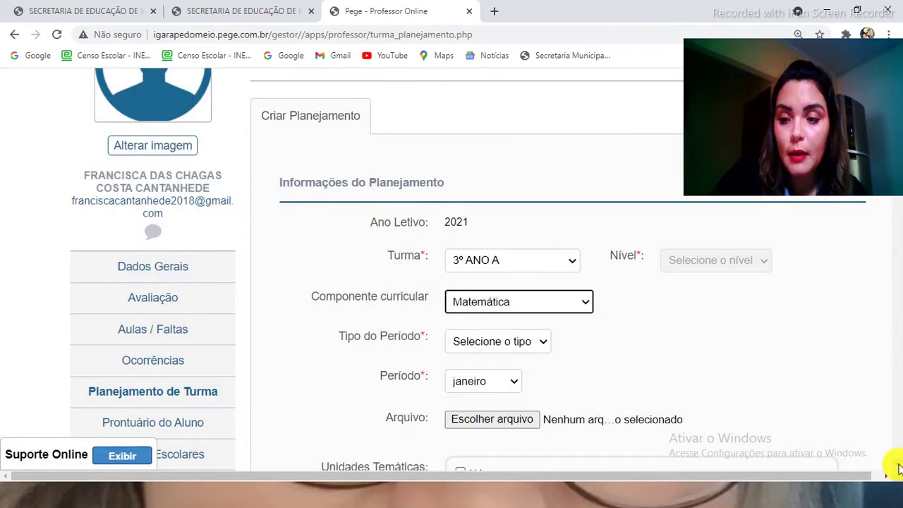
pyautogui.scroll(-4, 896, 466)
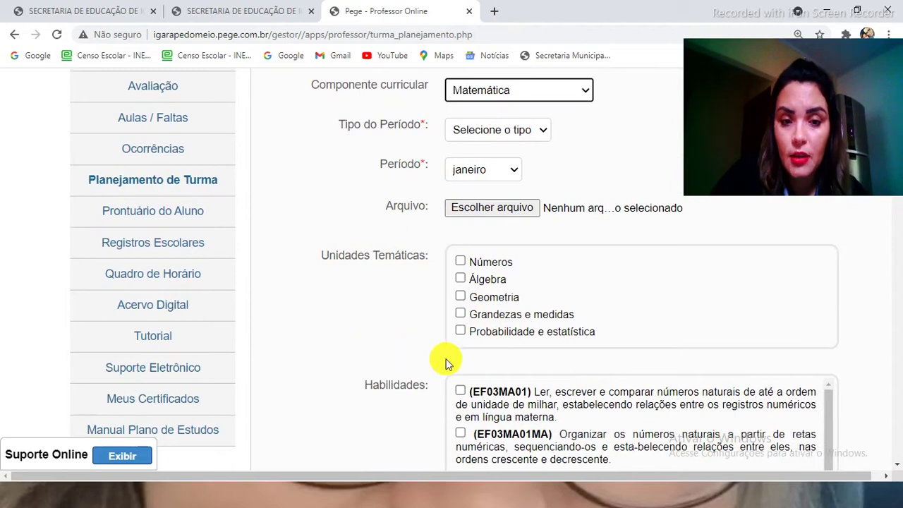
pyautogui.click(899, 470)
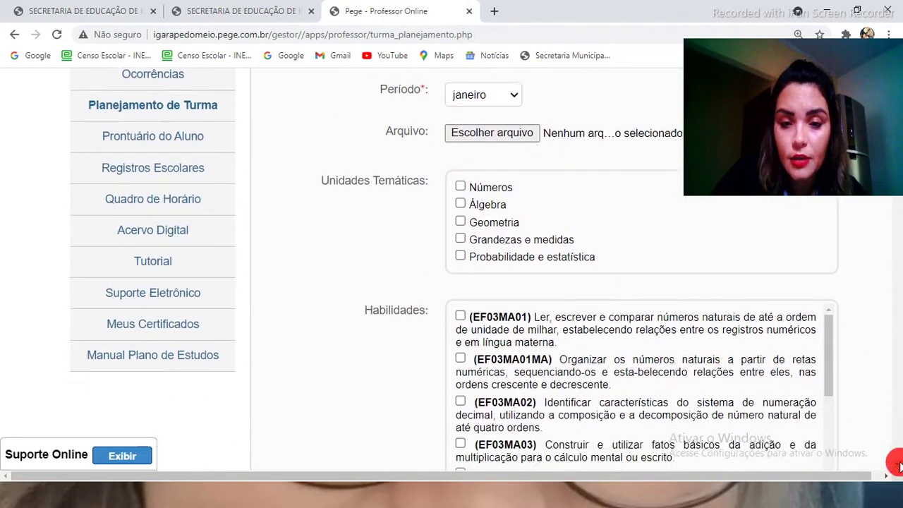
pyautogui.moveTo(900, 467); pyautogui.dragTo(899, 467)
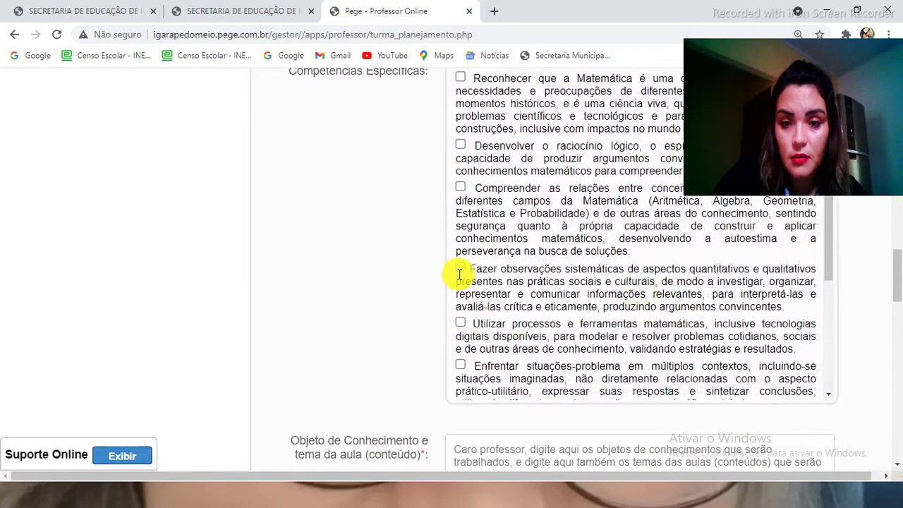
pyautogui.moveTo(897, 292); pyautogui.dragTo(899, 152)
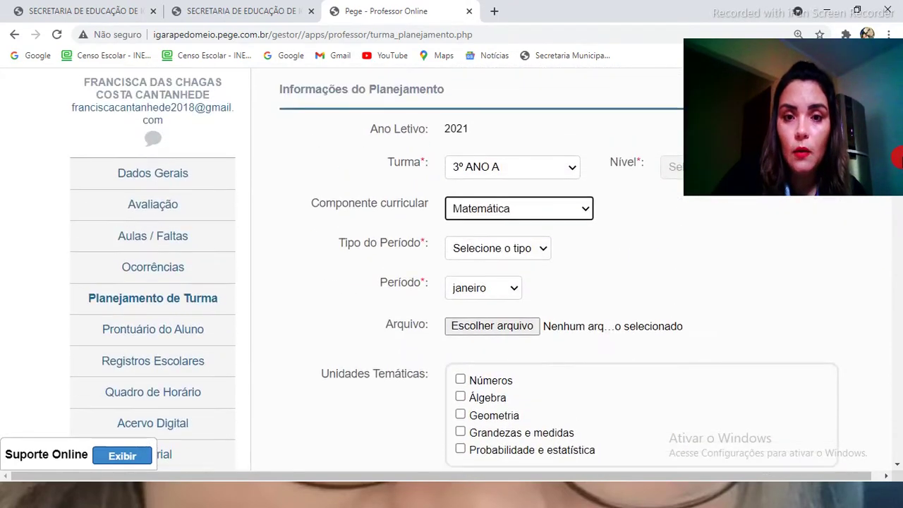
# Change the curriculum component to Língua /Literatura Portuguesa and mark Oralidade and Leitura under Práticas de Linguagem / Eixos.
pyautogui.click(521, 215)
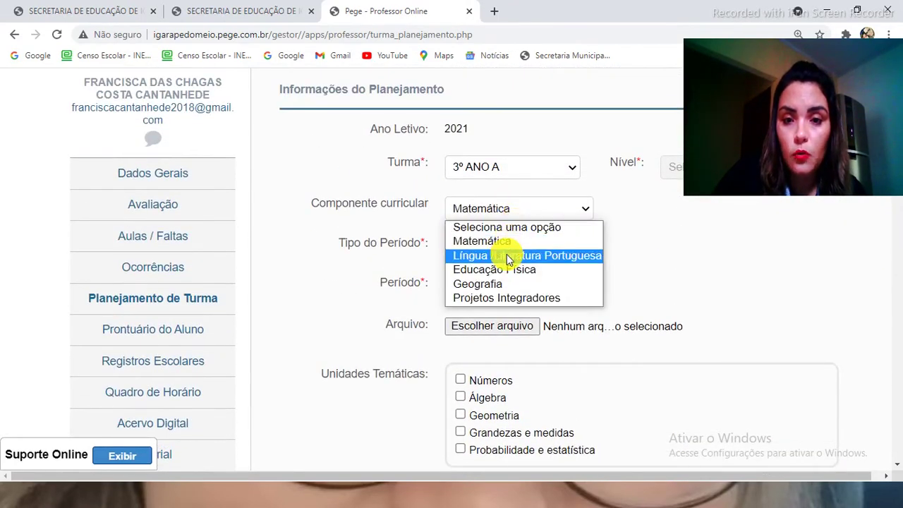
pyautogui.click(510, 255)
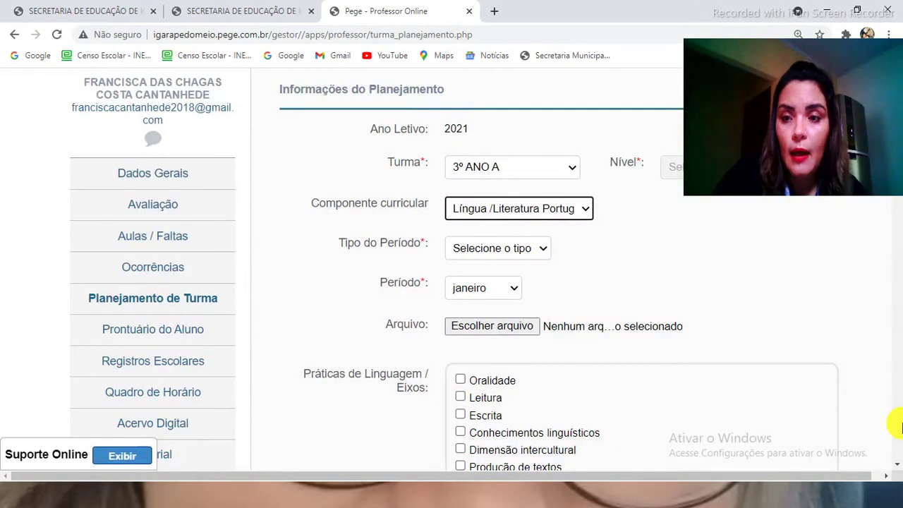
pyautogui.scroll(-3, 898, 468)
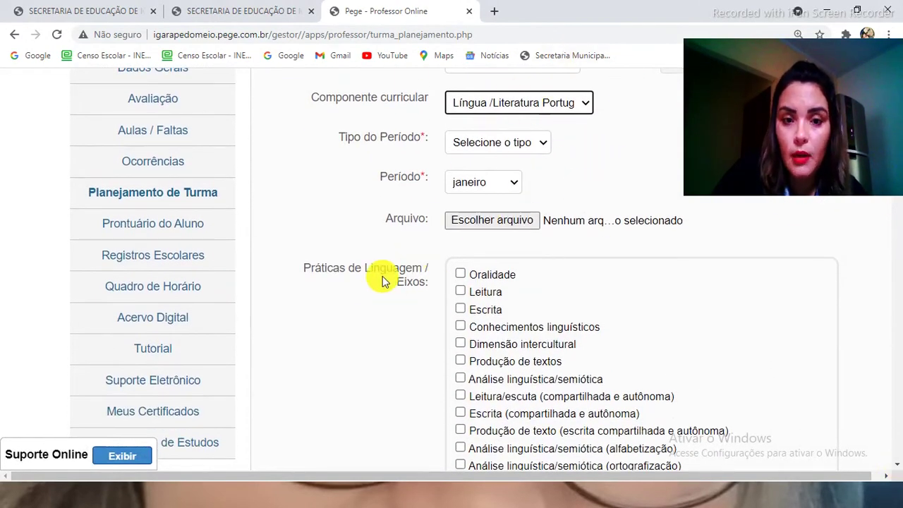
pyautogui.moveTo(268, 254); pyautogui.dragTo(310, 305)
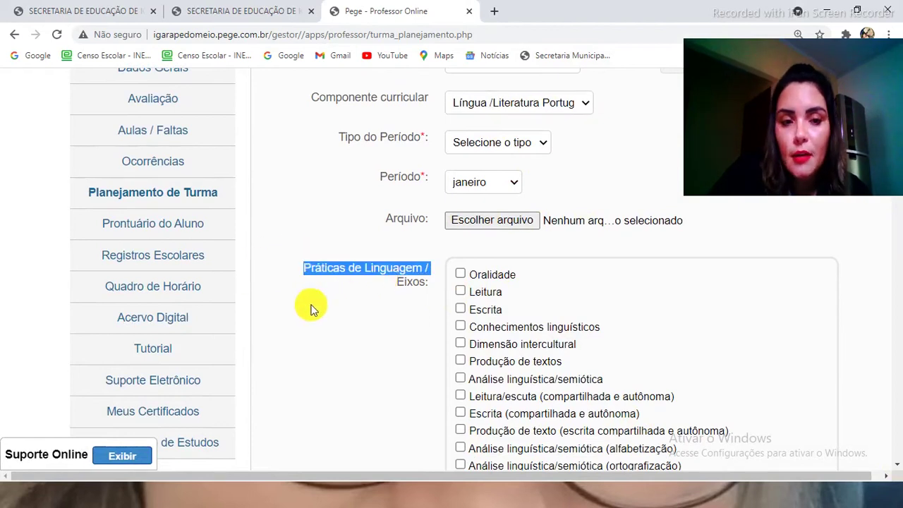
pyautogui.click(357, 292)
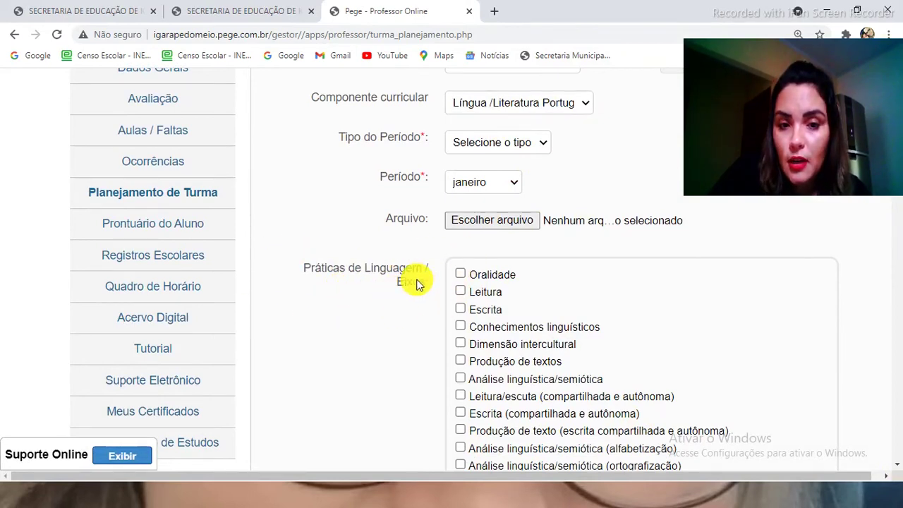
pyautogui.click(461, 292)
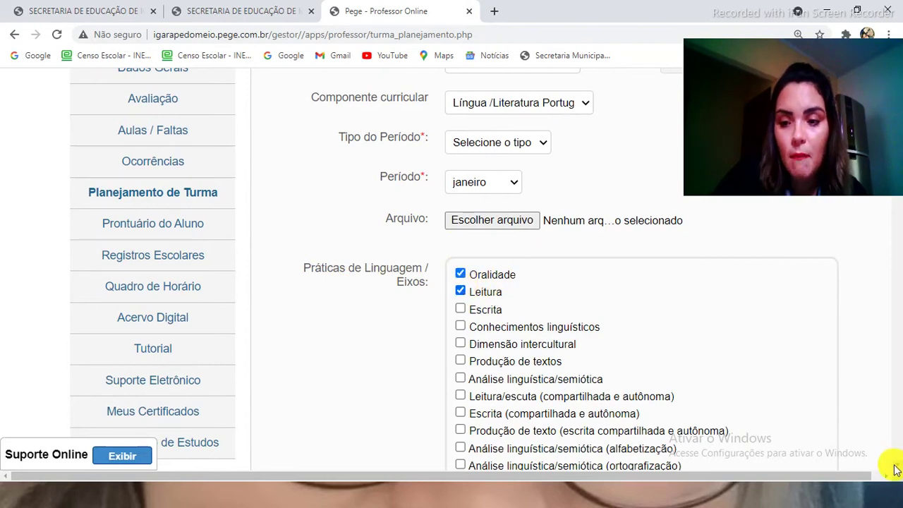
# Review the Portuguese fields and mark the specific competency about understanding language as a cultural, historical and social phenomenon.
pyautogui.scroll(-2, 895, 469)
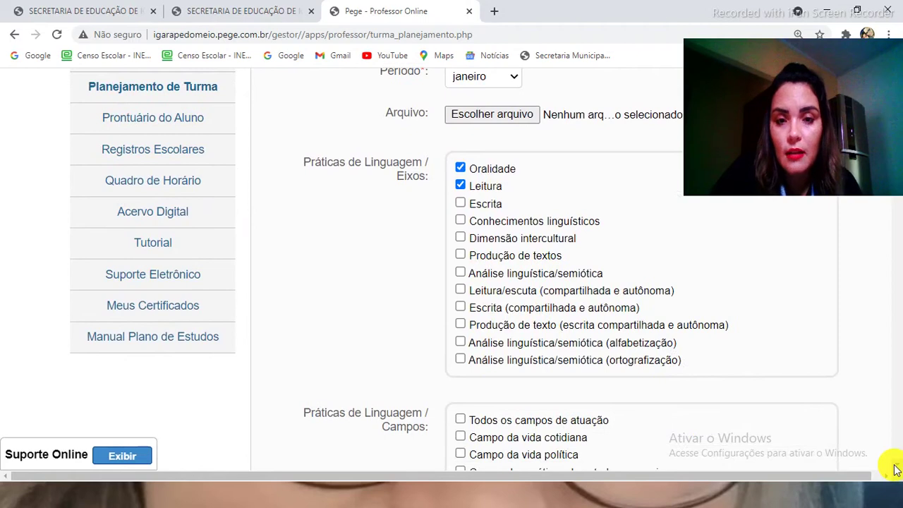
pyautogui.scroll(-2, 895, 470)
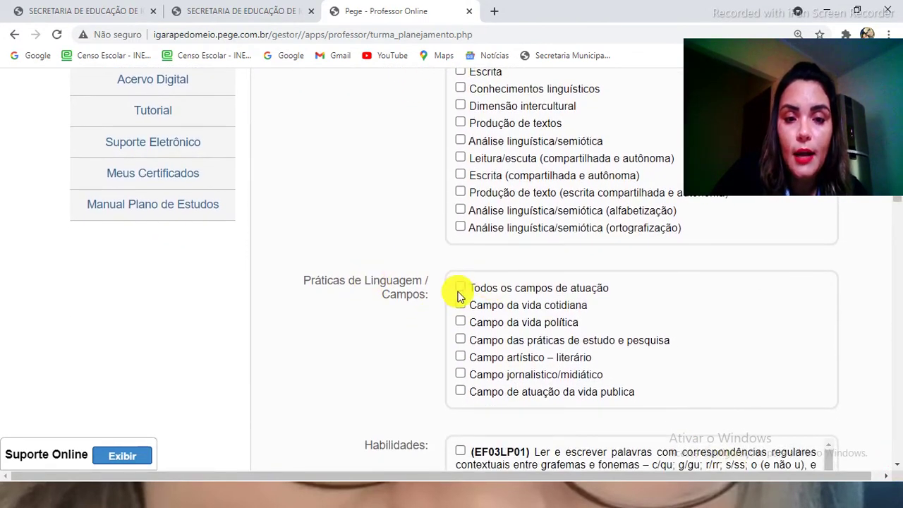
pyautogui.click(898, 467)
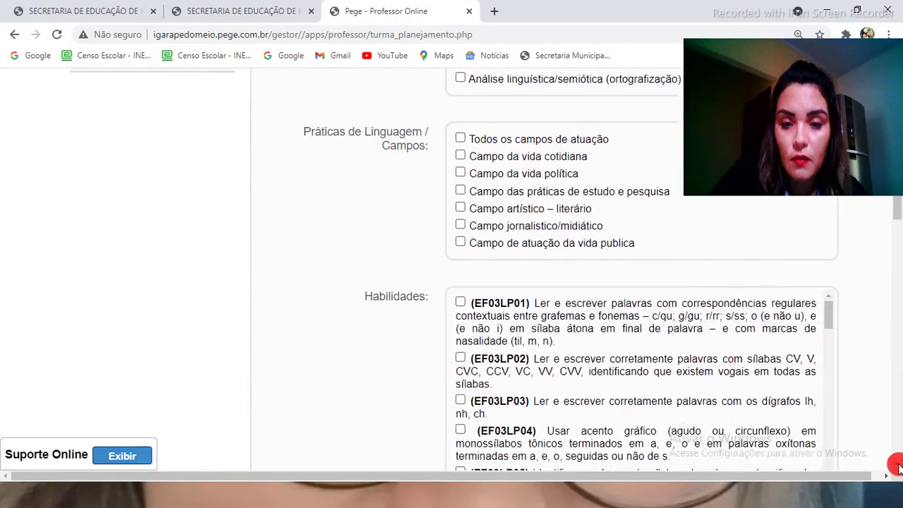
pyautogui.scroll(-5, 897, 467)
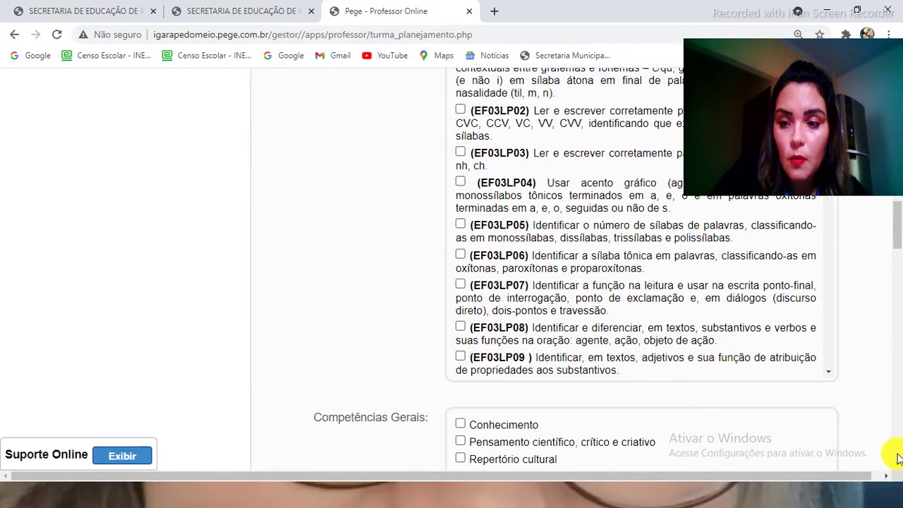
pyautogui.scroll(-8, 897, 458)
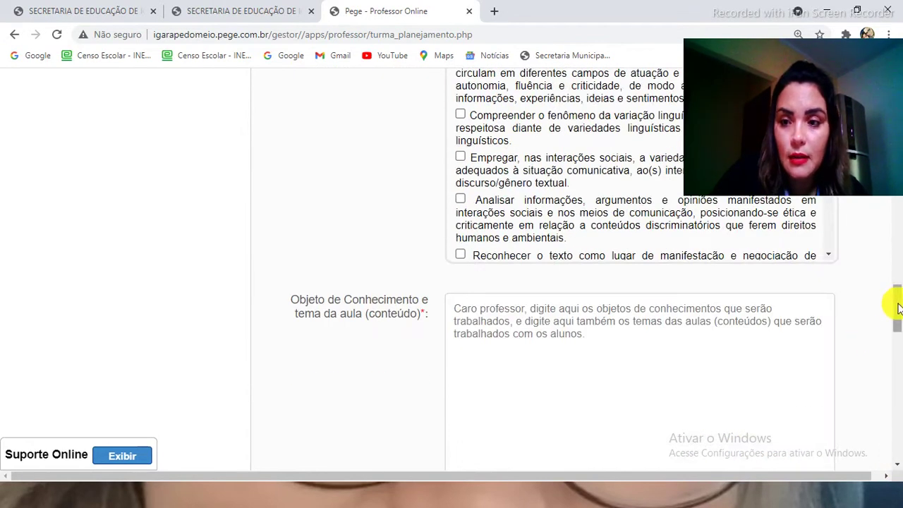
pyautogui.moveTo(897, 303); pyautogui.dragTo(897, 275)
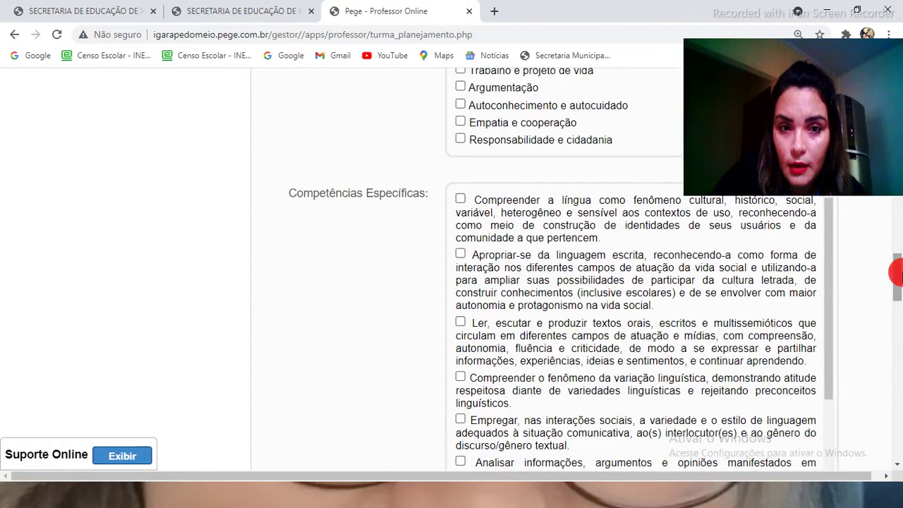
pyautogui.click(461, 201)
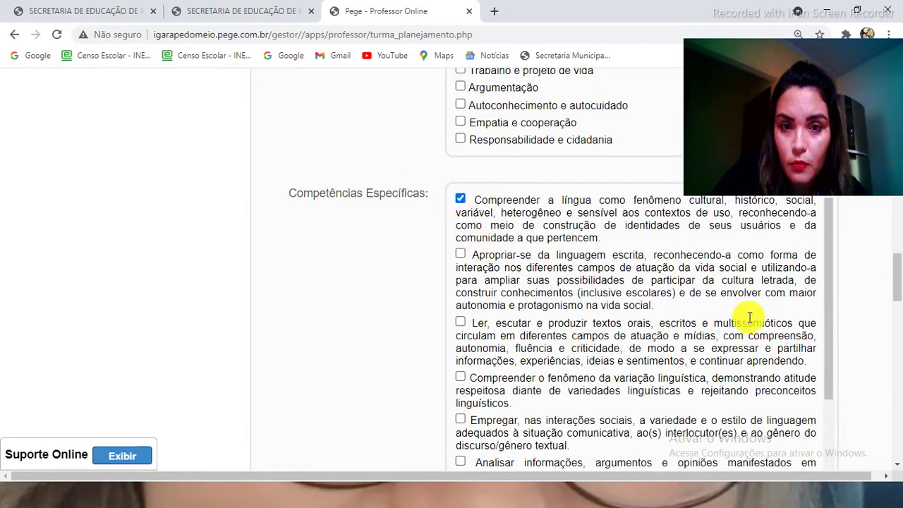
# Change the curriculum component to Educação Física and mark the thematic unit Brincadeiras e jogos.
pyautogui.moveTo(893, 288); pyautogui.dragTo(900, 104)
pyautogui.click(571, 278)
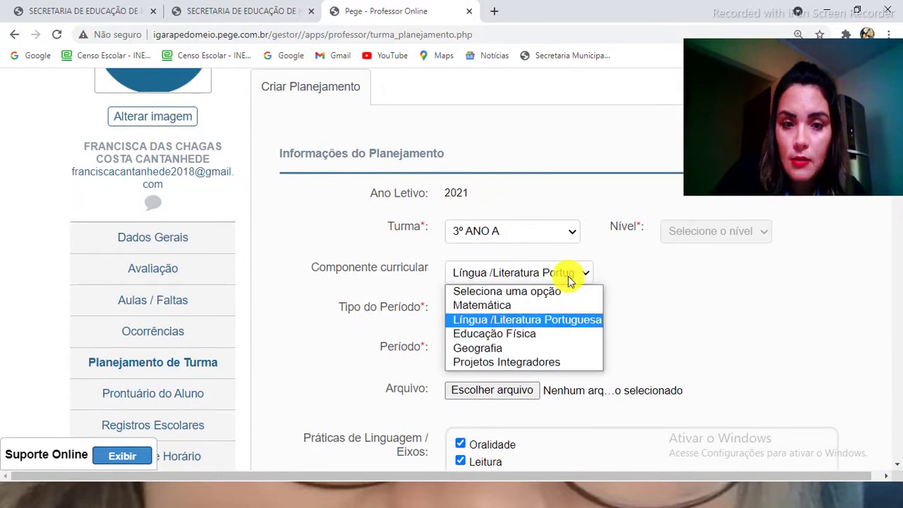
pyautogui.click(548, 336)
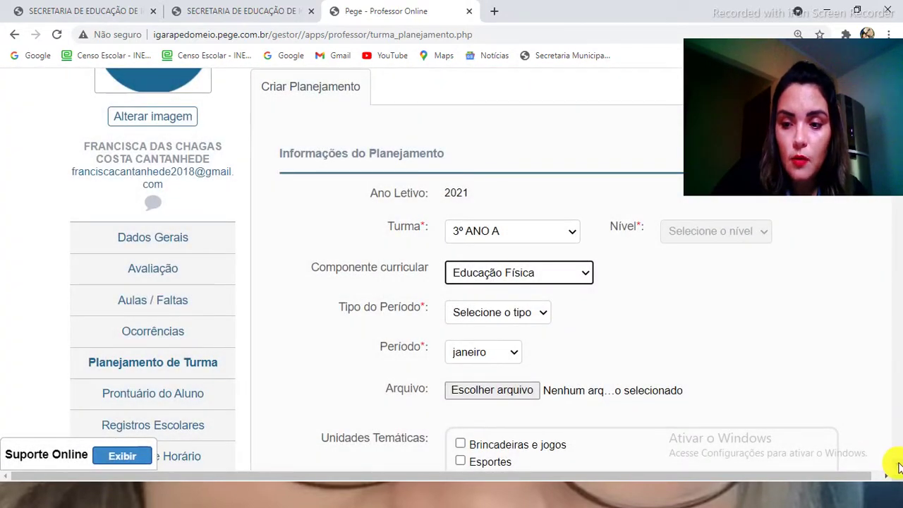
pyautogui.scroll(-5, 900, 466)
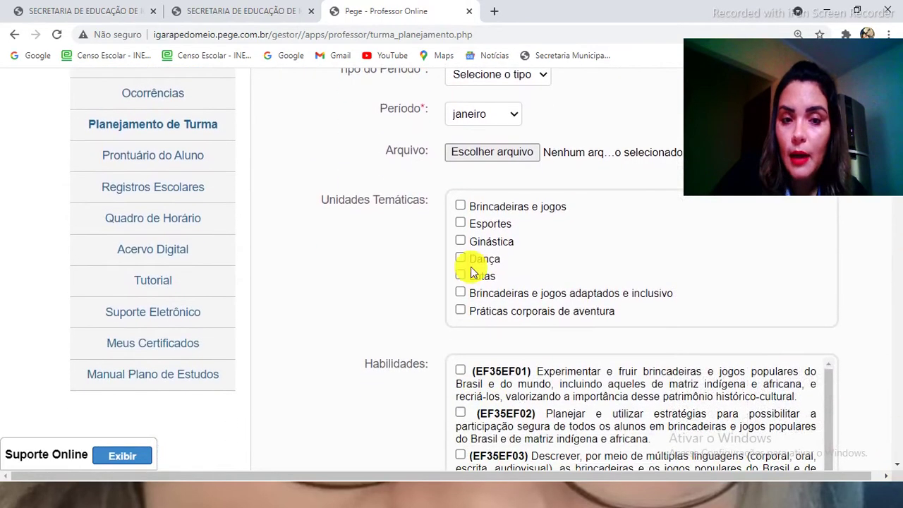
pyautogui.click(461, 206)
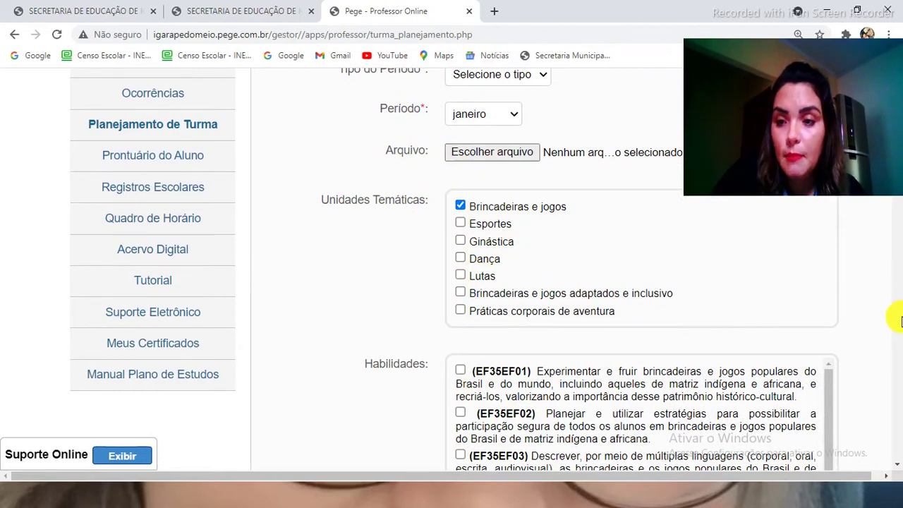
# Look over the Educação Física competencies and mark the skill EF35EF01 under Habilidades.
pyautogui.scroll(-10, 900, 338)
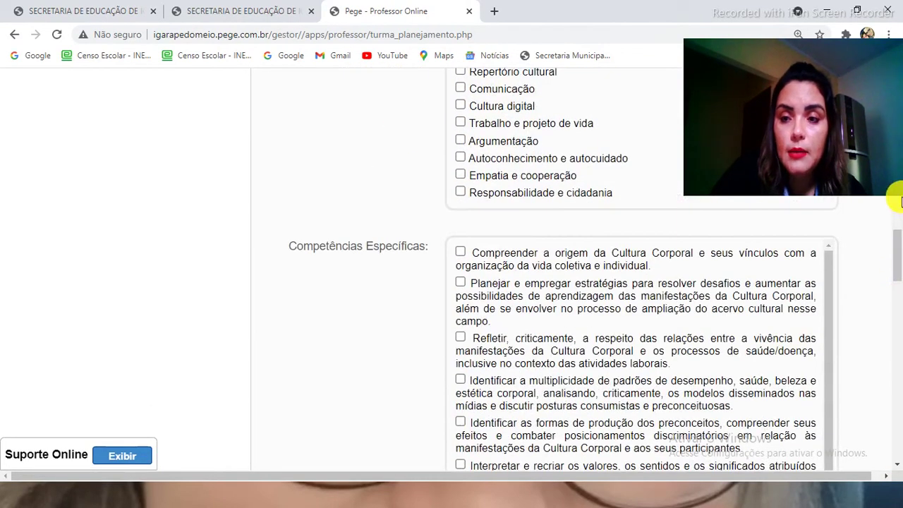
pyautogui.moveTo(897, 242); pyautogui.dragTo(894, 130)
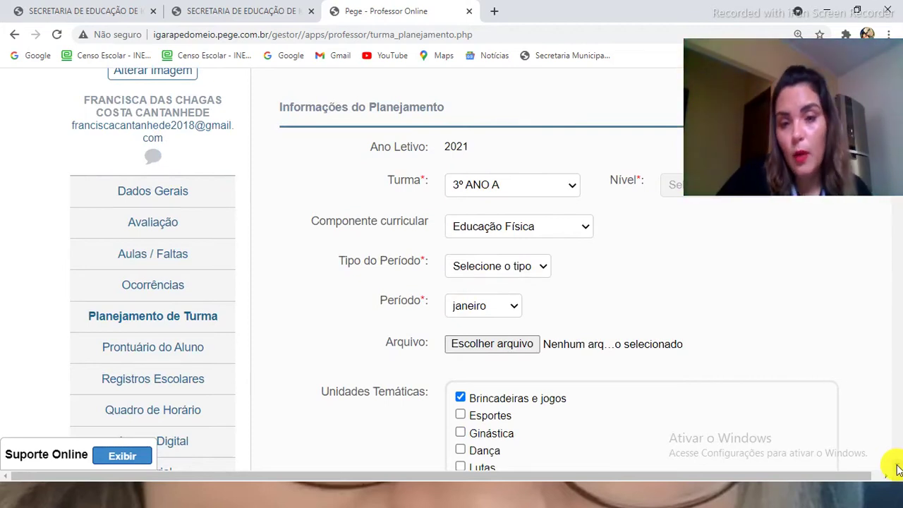
pyautogui.scroll(-3, 898, 470)
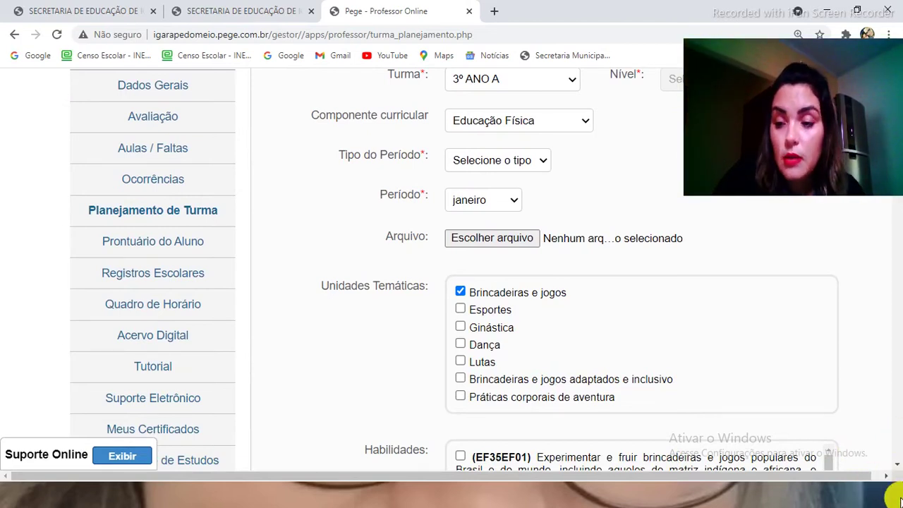
pyautogui.click(897, 464)
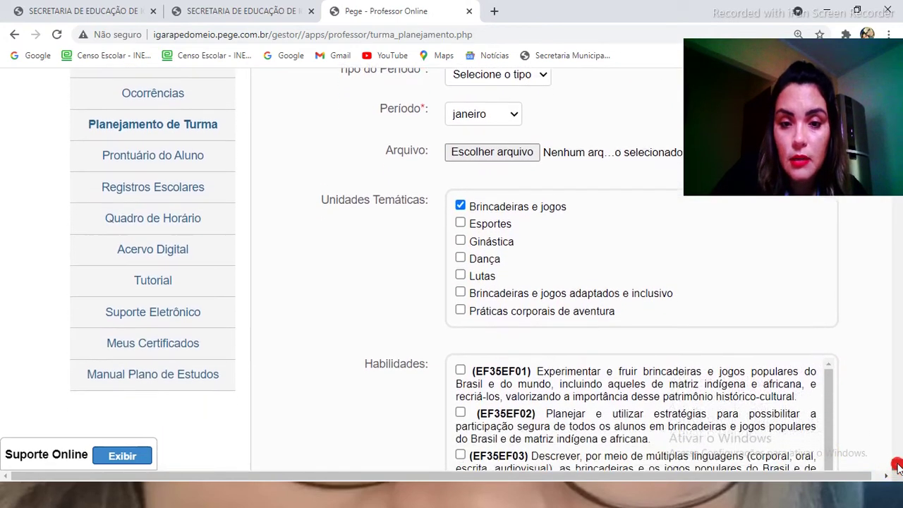
pyautogui.scroll(-5, 897, 464)
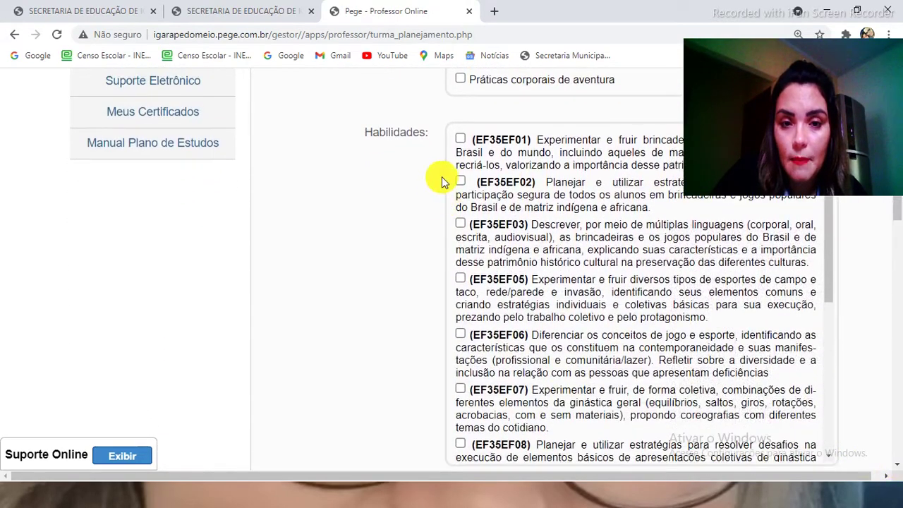
pyautogui.click(460, 139)
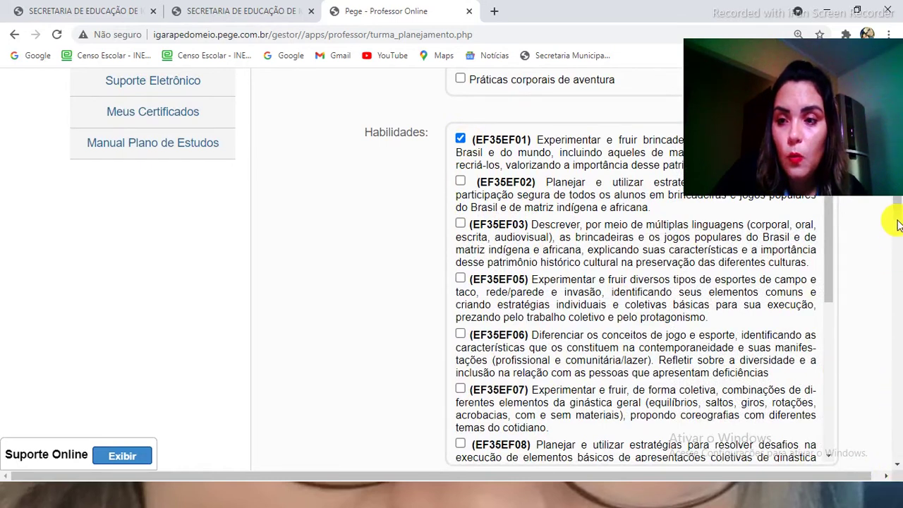
# Set the plan's Tipo do Período to Mensal and its Período to abril.
pyautogui.moveTo(896, 218); pyautogui.dragTo(900, 167)
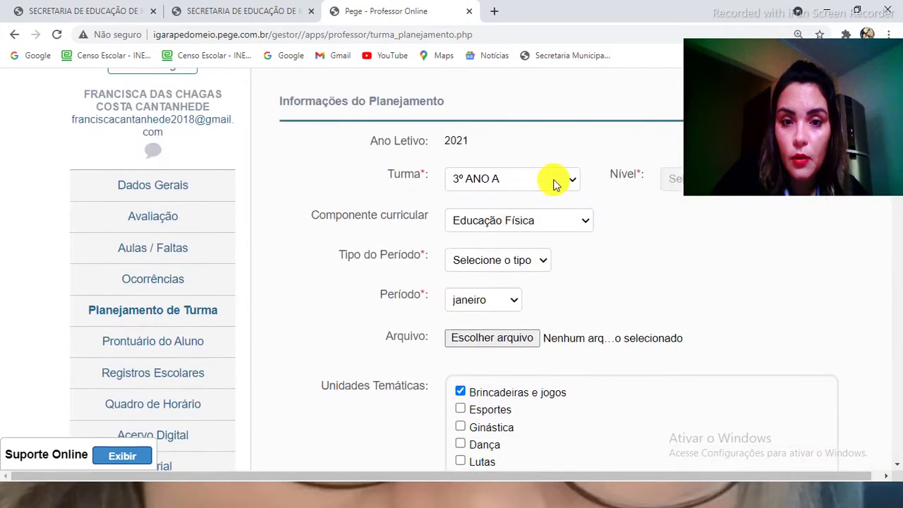
pyautogui.click(523, 261)
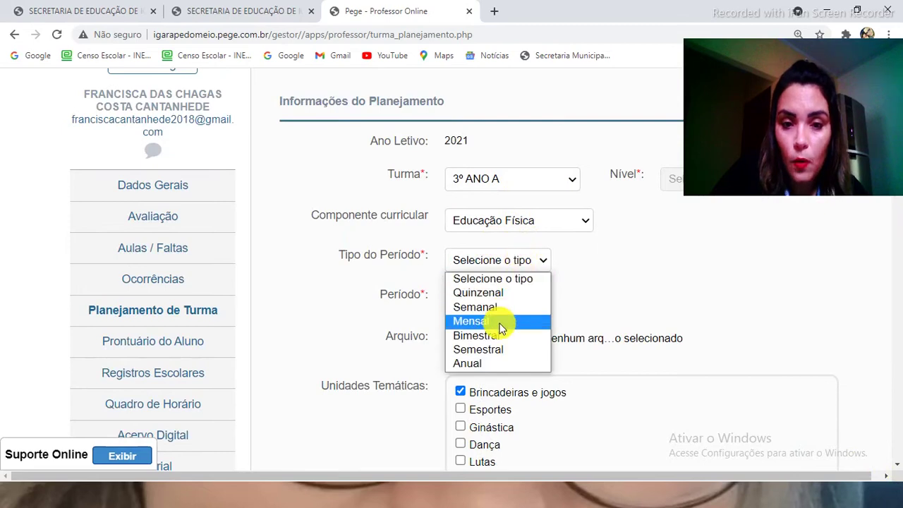
pyautogui.click(501, 321)
pyautogui.click(500, 266)
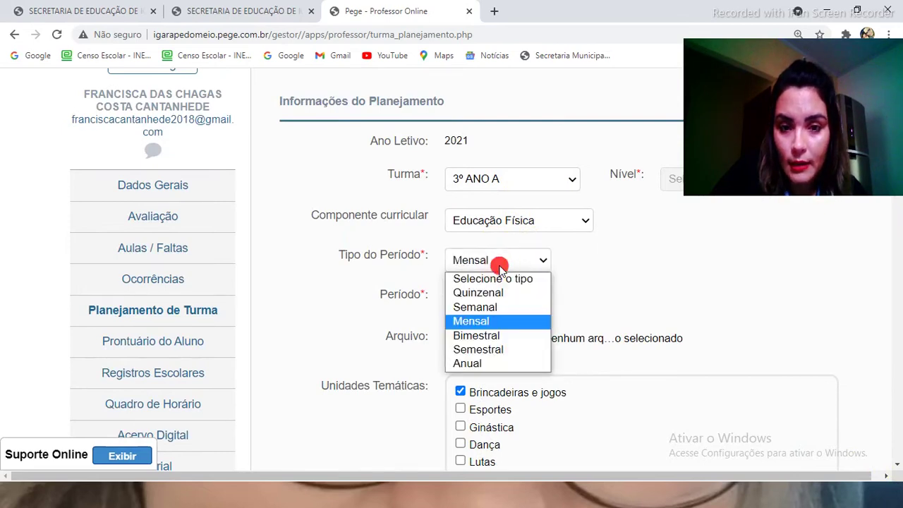
pyautogui.click(483, 324)
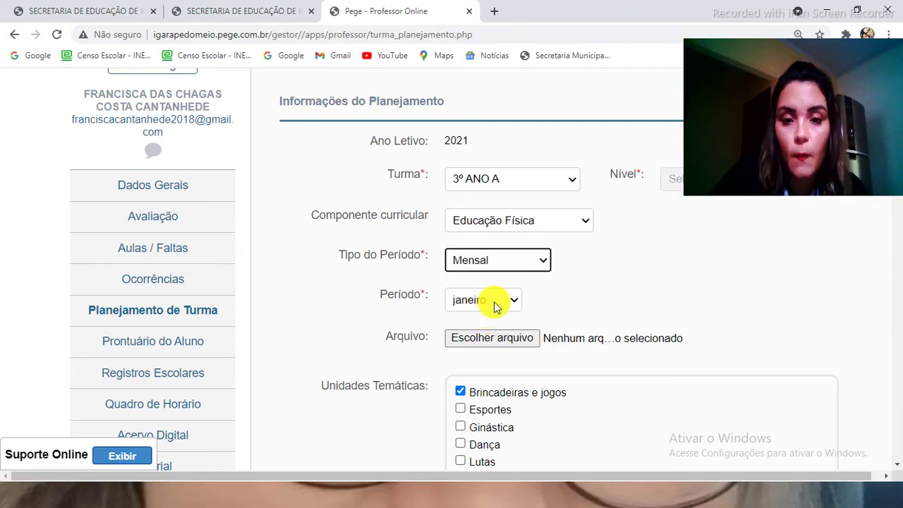
pyautogui.click(494, 302)
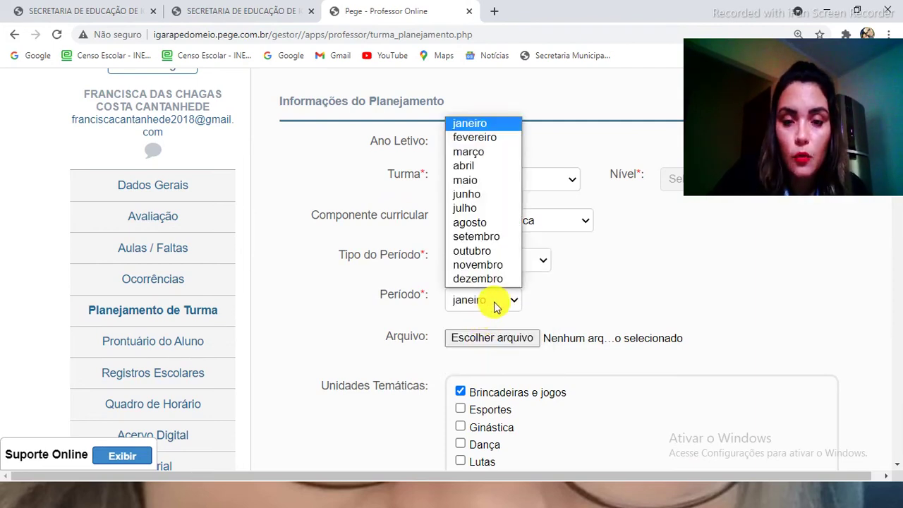
pyautogui.click(494, 166)
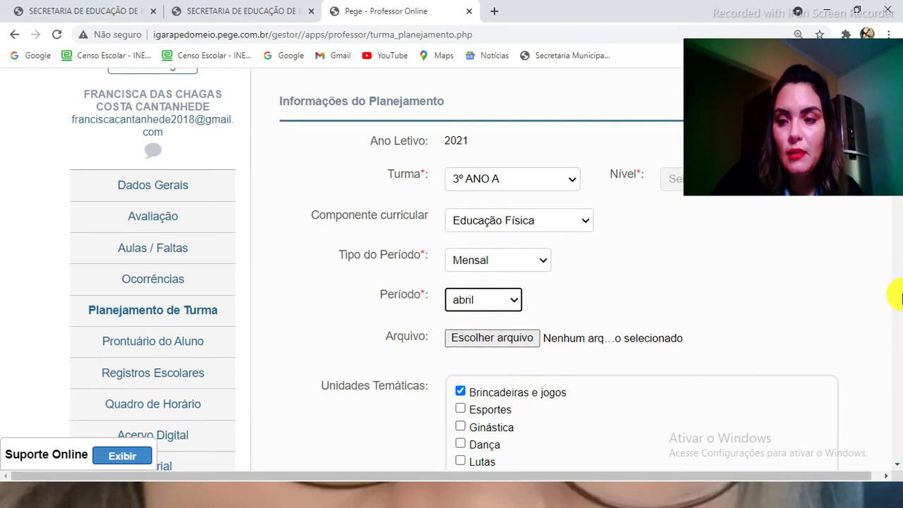
# Attach the PDF file Economia from the Desktop folder as the plan's Arquivo.
pyautogui.scroll(-3, 897, 462)
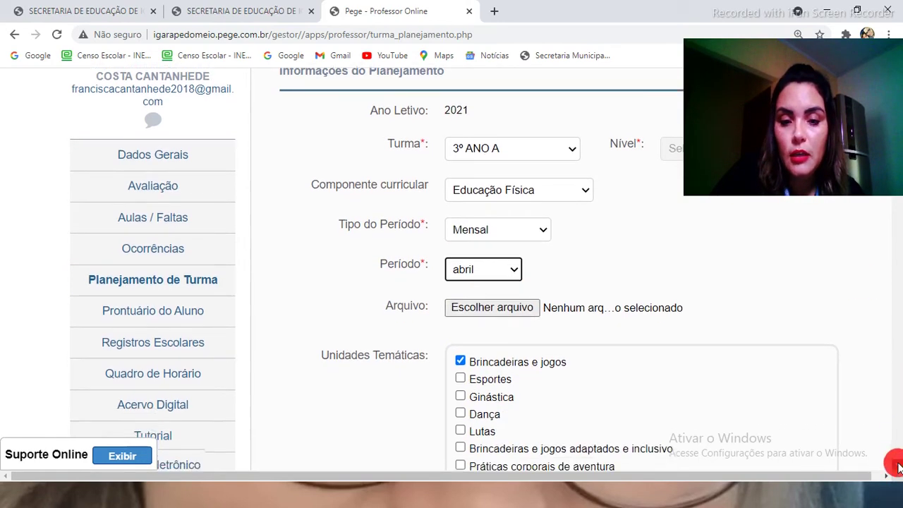
pyautogui.scroll(-1, 898, 452)
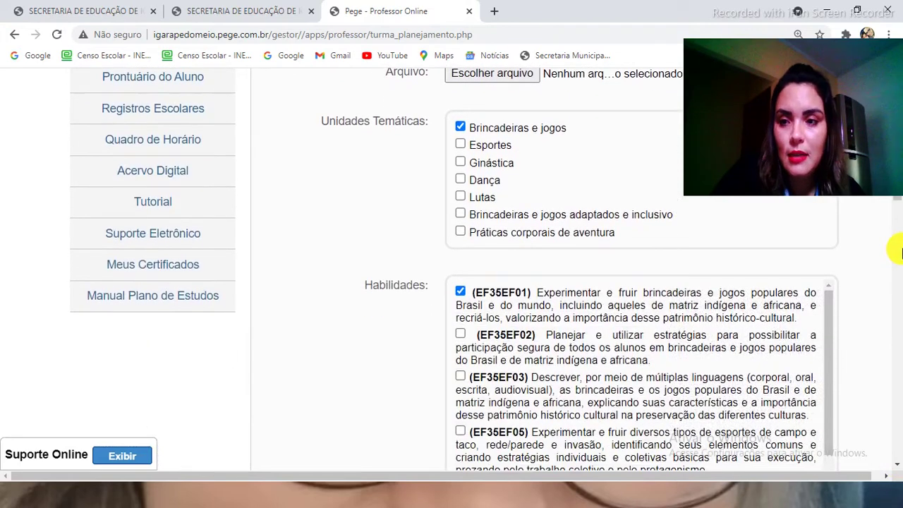
pyautogui.scroll(-1, 899, 205)
pyautogui.moveTo(899, 208); pyautogui.dragTo(898, 159)
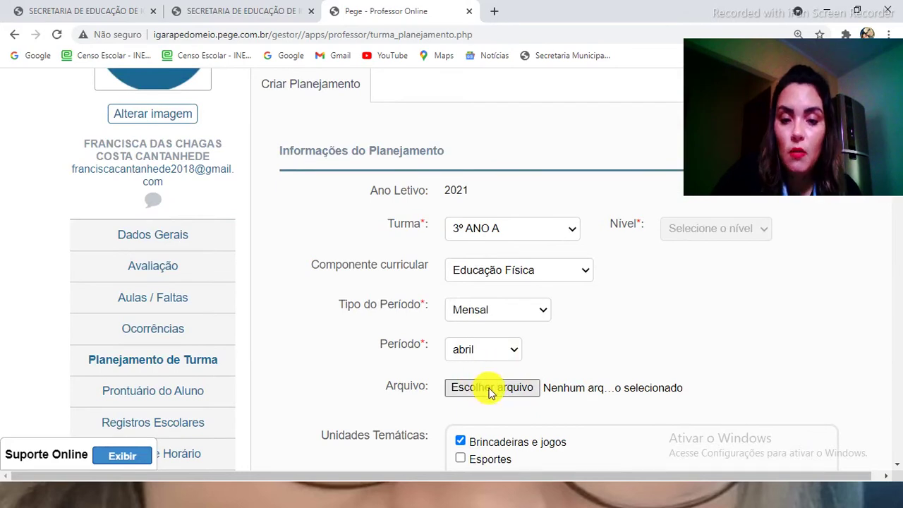
pyautogui.click(492, 389)
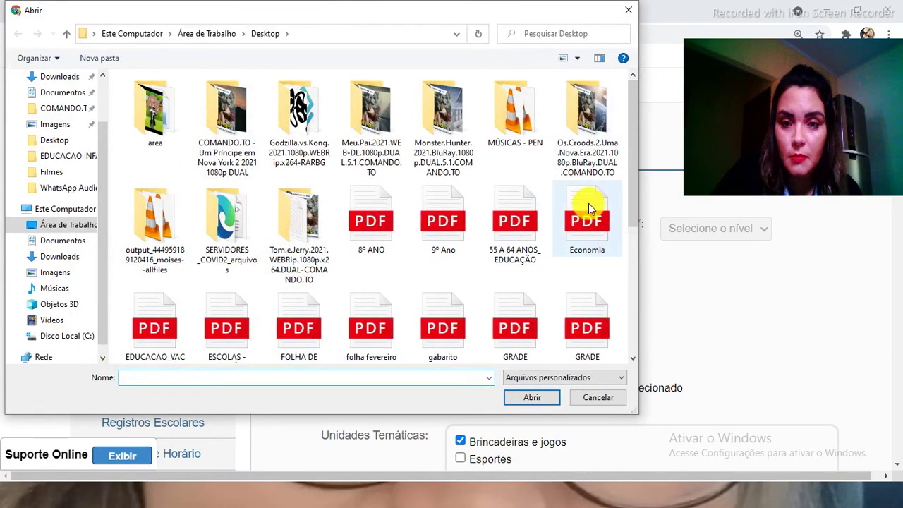
pyautogui.doubleClick(592, 221)
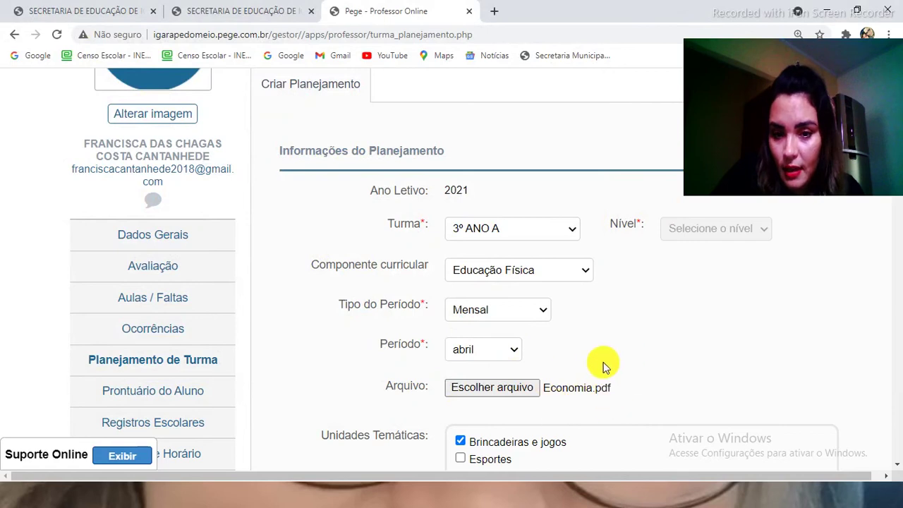
# Mark Conhecimento under Competências Gerais and the specific competency about understanding the origin of Cultura Corporal.
pyautogui.scroll(-20, 895, 258)
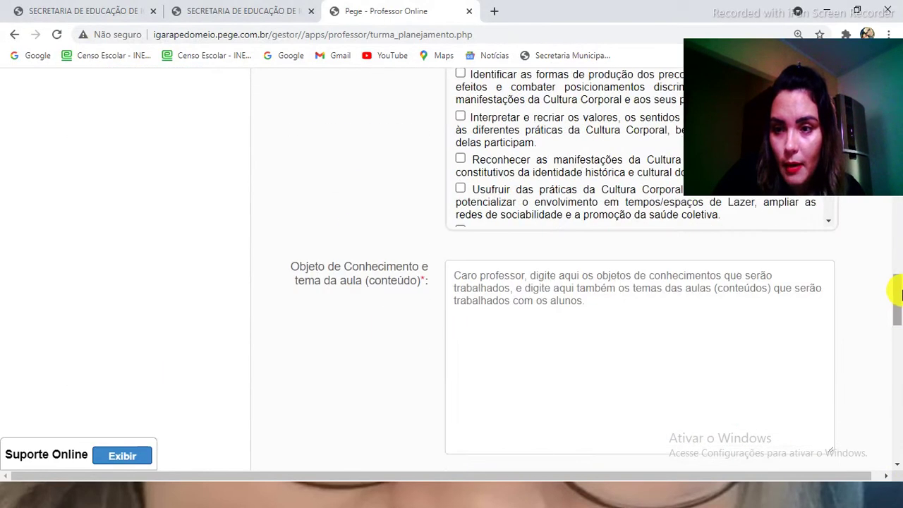
pyautogui.scroll(-5, 901, 422)
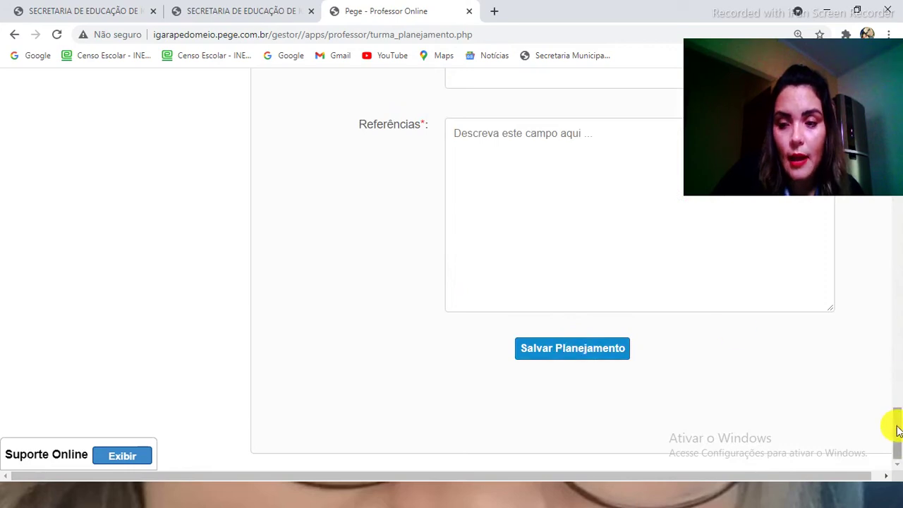
pyautogui.moveTo(898, 430); pyautogui.dragTo(895, 132)
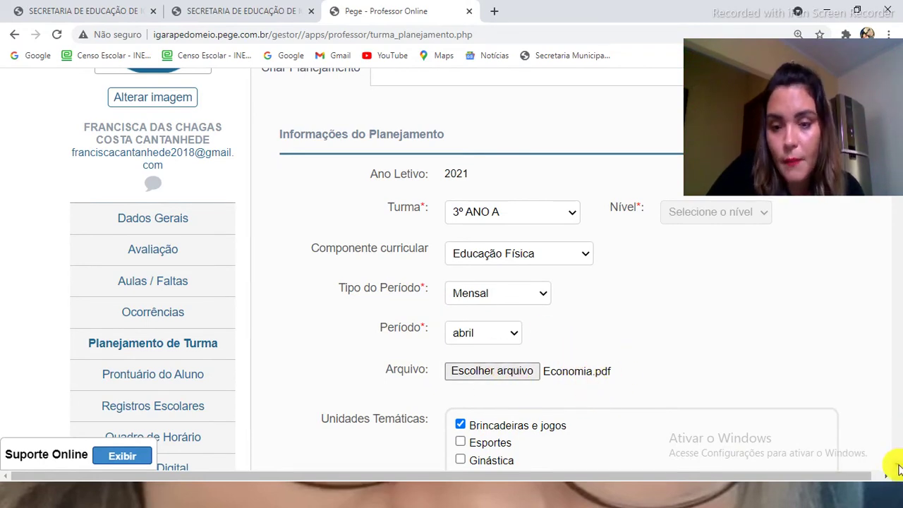
pyautogui.scroll(-3, 899, 470)
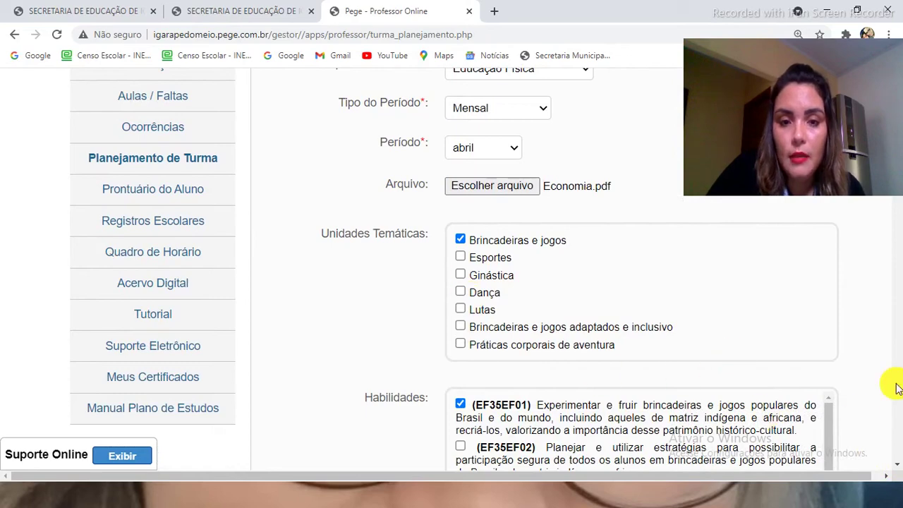
pyautogui.scroll(-10, 895, 367)
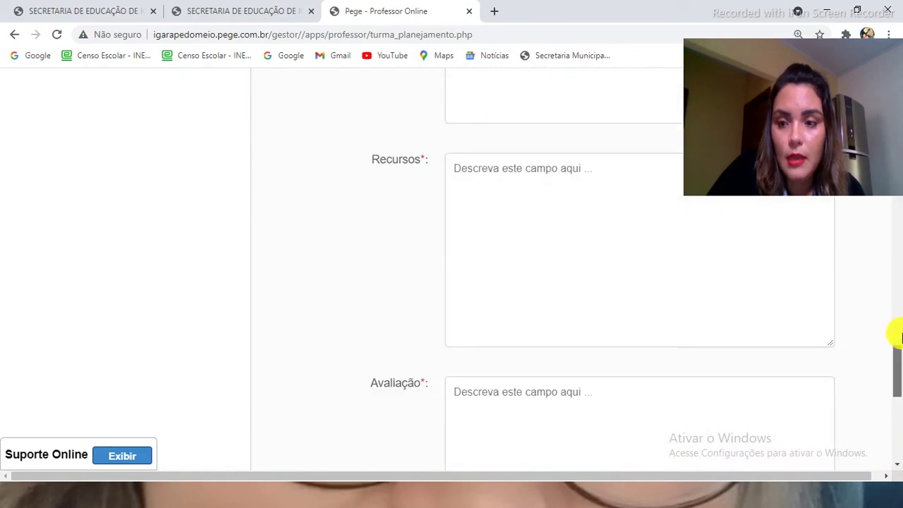
pyautogui.moveTo(898, 336); pyautogui.dragTo(875, 233)
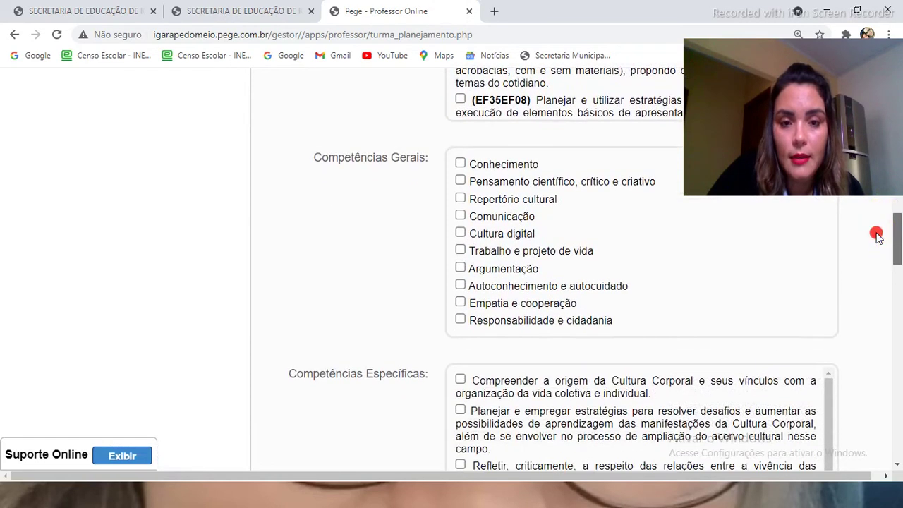
pyautogui.click(461, 164)
pyautogui.moveTo(896, 238); pyautogui.dragTo(895, 255)
pyautogui.click(460, 242)
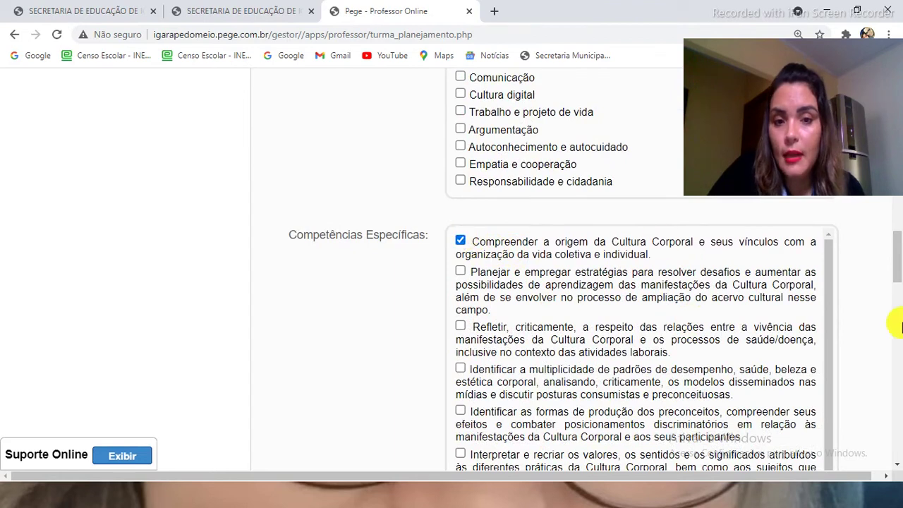
# Fill the Objeto de Conhecimento e tema da aula (conteúdo) field with several lines of random filler text.
pyautogui.moveTo(897, 256); pyautogui.dragTo(895, 192)
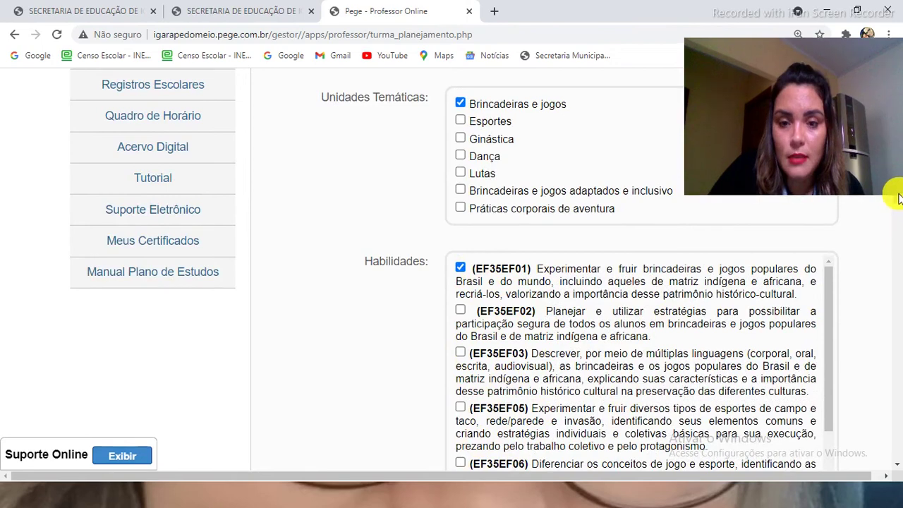
pyautogui.moveTo(898, 203); pyautogui.dragTo(894, 329)
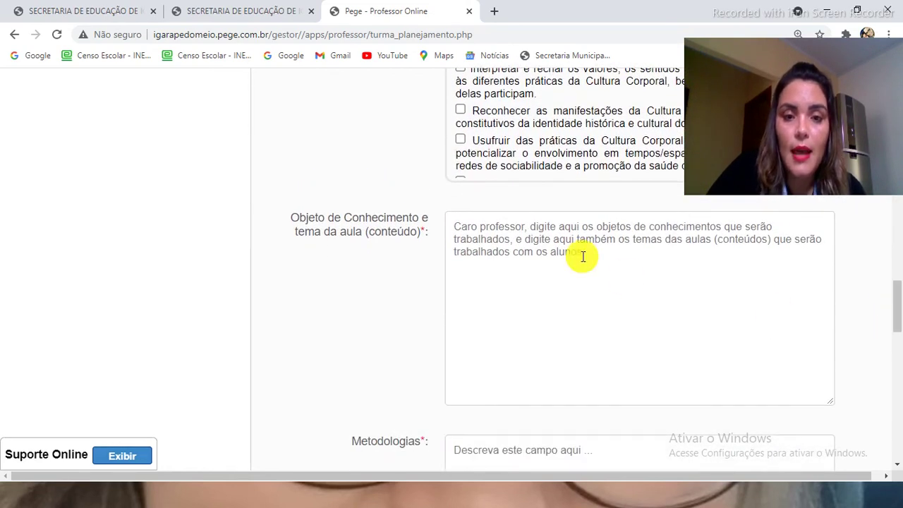
pyautogui.moveTo(294, 217); pyautogui.dragTo(355, 226)
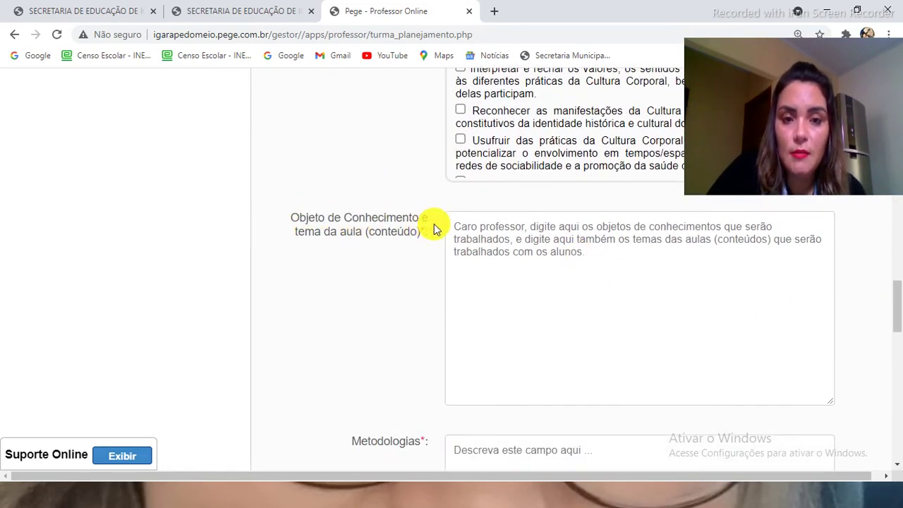
pyautogui.click(357, 247)
pyautogui.click(517, 239)
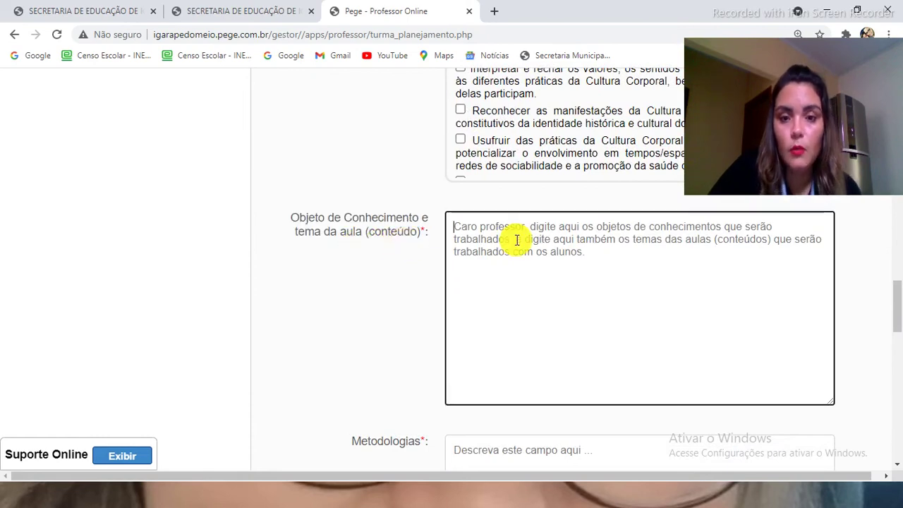
pyautogui.write('JASGJSHJSGADHJHSG')
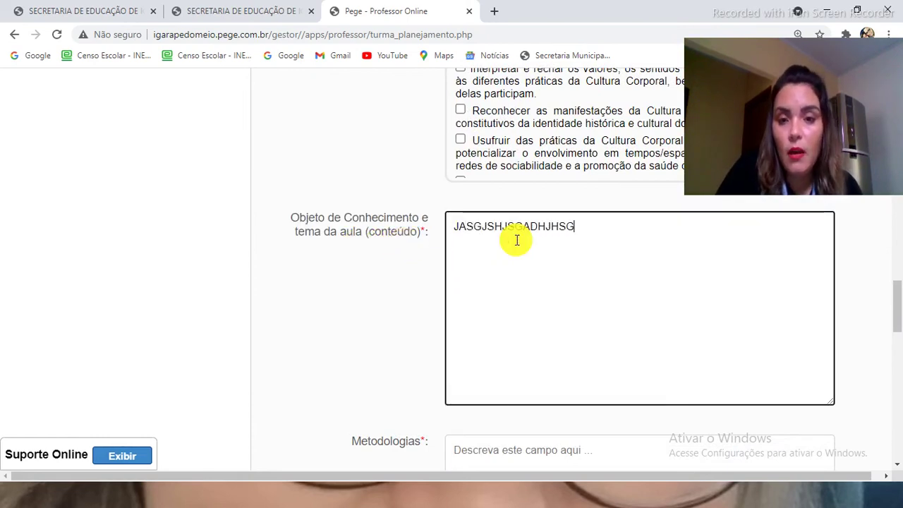
pyautogui.write('JKGDSHJKGSHGJHDGSJKGShjhjHGSJHgjHGJK')
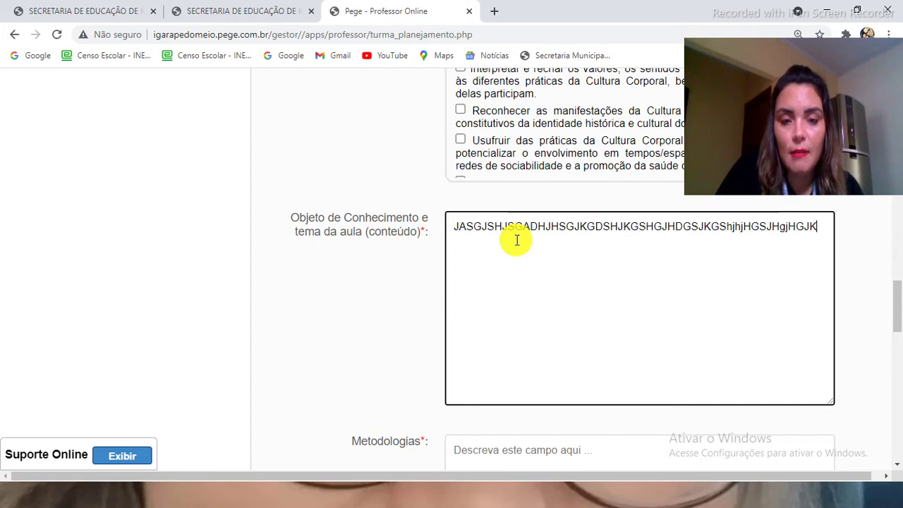
pyautogui.write('hgjkHJKGHDGJKhsgdjkHGJDHGJDHGJSHGHGGHJKKHGHGHGJKshgjkDHGJhgjHGJHGJHGJHGSDJKhgjhjghgjhg')
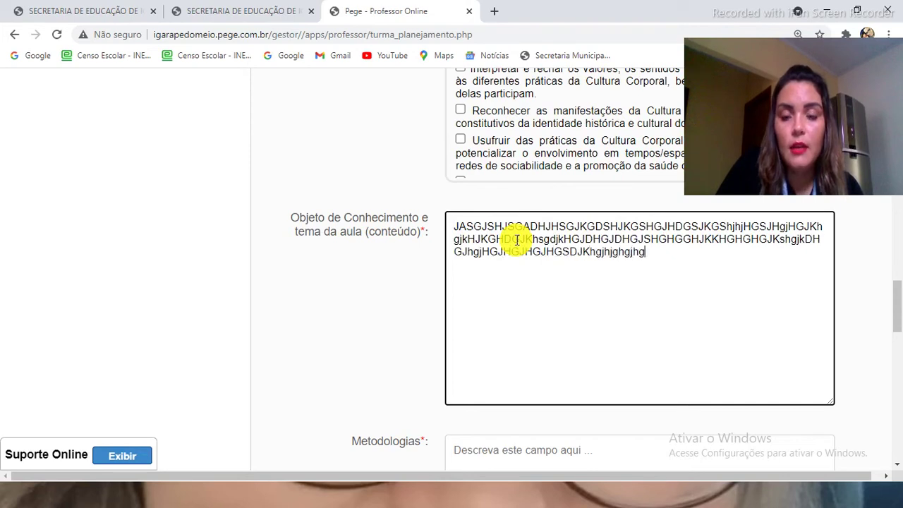
pyautogui.write('jghjkGHJKGhJKH')
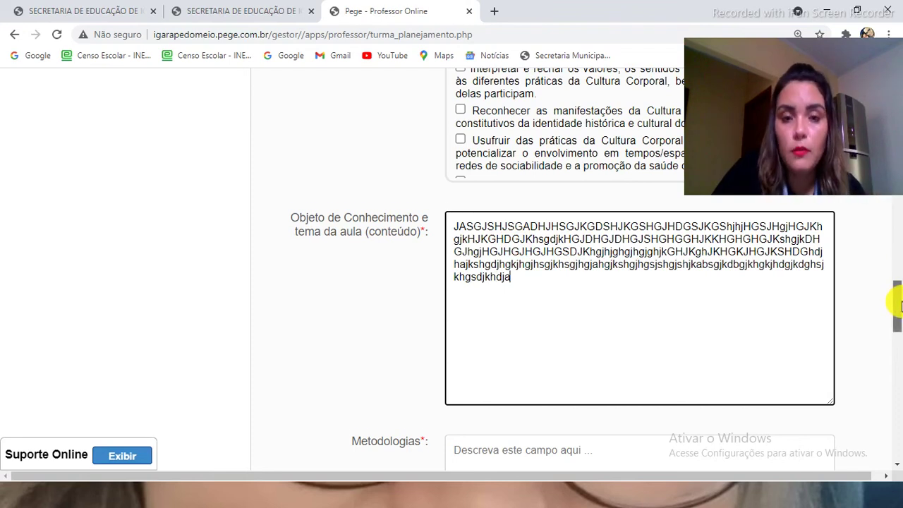
pyautogui.scroll(-1, 896, 302)
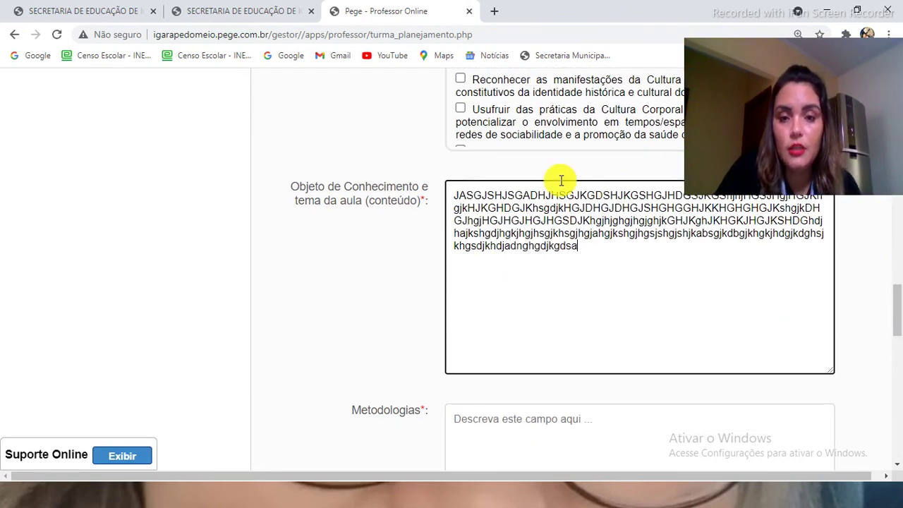
pyautogui.write('hdsgjk')
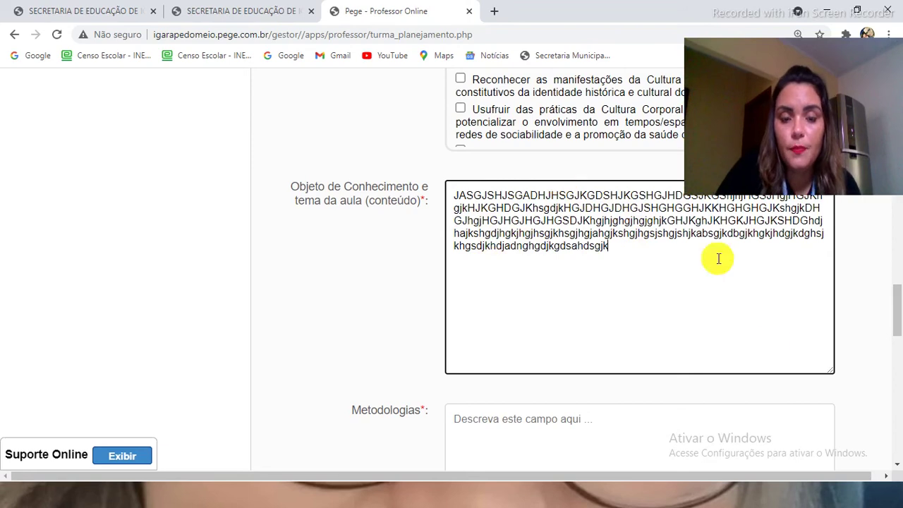
# Fill the Metodologias and Recursos fields with several lines of random filler text each.
pyautogui.click(550, 449)
pyautogui.write('dsgjkhkdsgkgdhdGJKHGDJKhj')
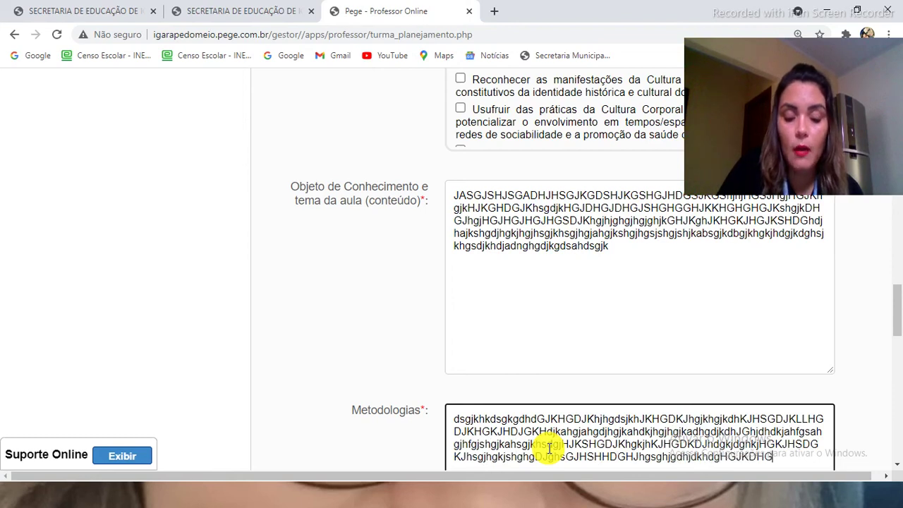
pyautogui.write('ghgskj')
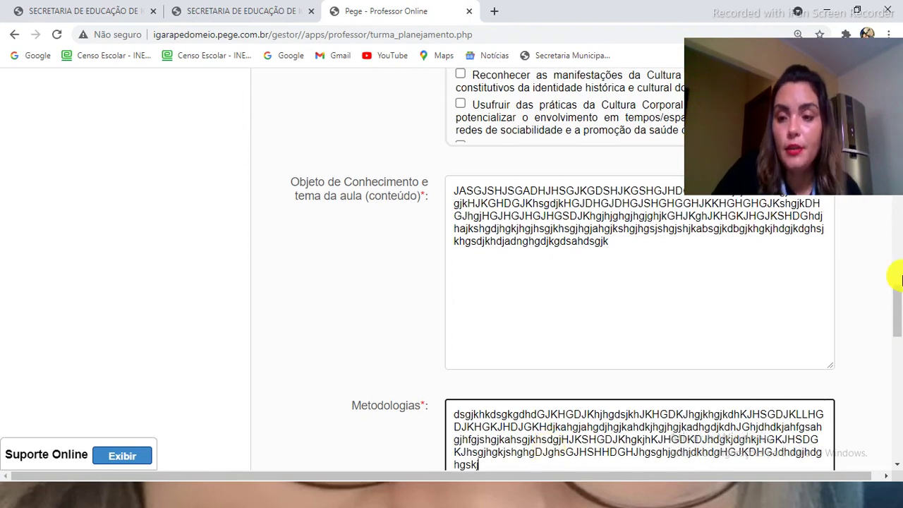
pyautogui.moveTo(899, 304); pyautogui.dragTo(897, 353)
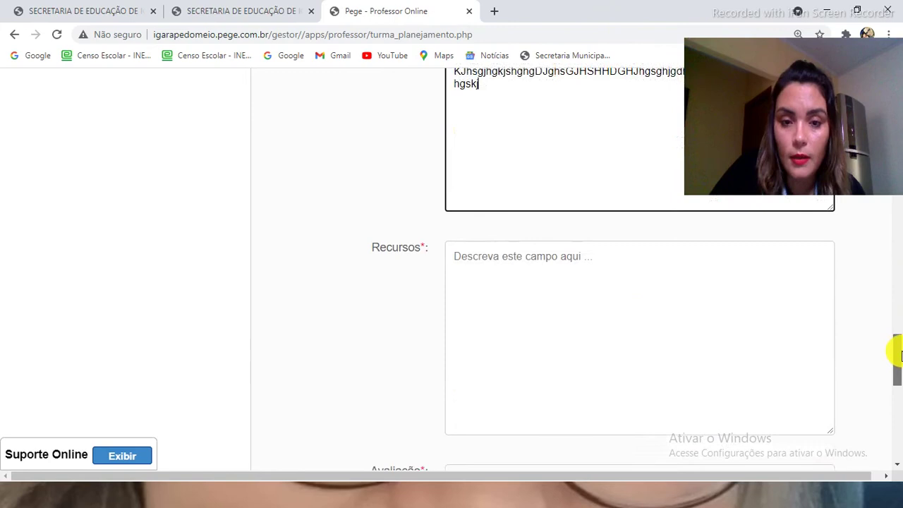
pyautogui.click(641, 284)
pyautogui.write('JSDHGJKGSHJKGDSHDJKHAJKSDHJKDSG')
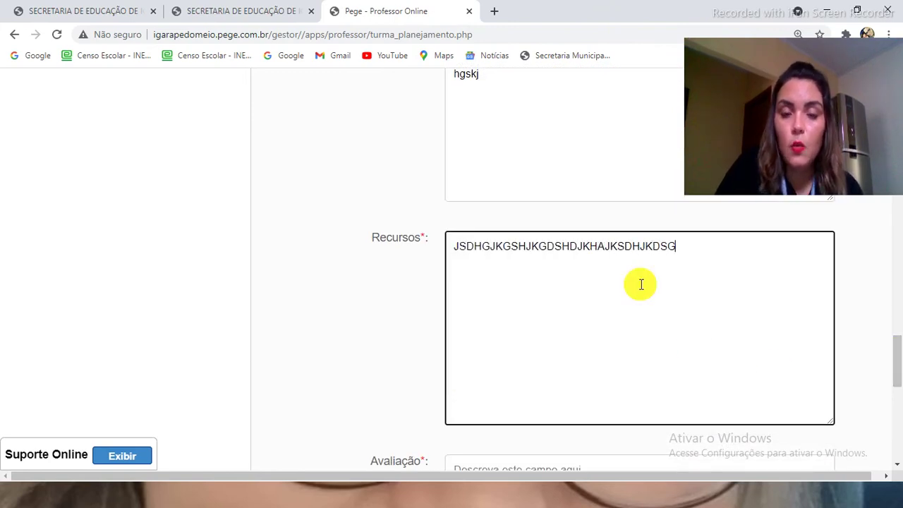
pyautogui.write('HSDAGKJHDGSJASGHGASJKHGJKSDAHGJKHSAJDKGHGJKHADSGJKAHGHJSGDHJKHGJKAHGKJSDHGJSAKHGJKAHGJKDAHGKJSHSDHGJçhgjggsd')
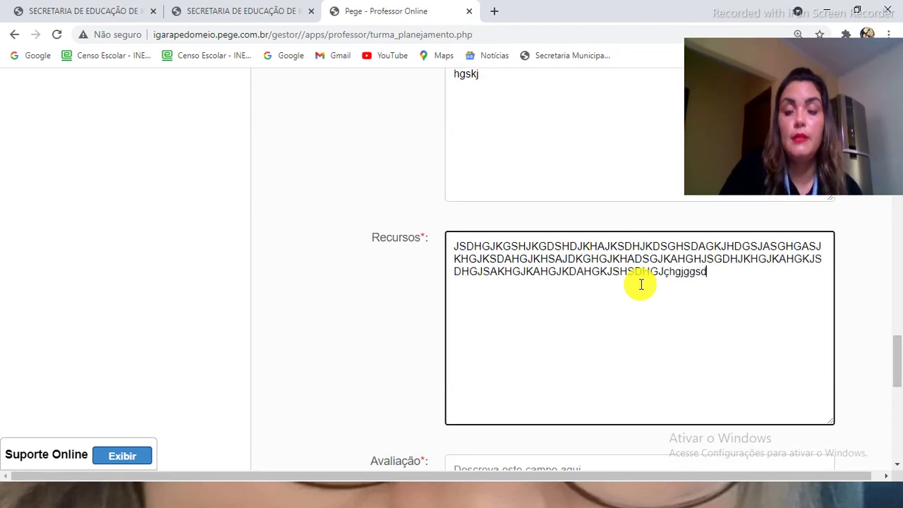
# Fill the Avaliação and Referências fields with a line of random filler text each.
pyautogui.moveTo(895, 343); pyautogui.dragTo(897, 376)
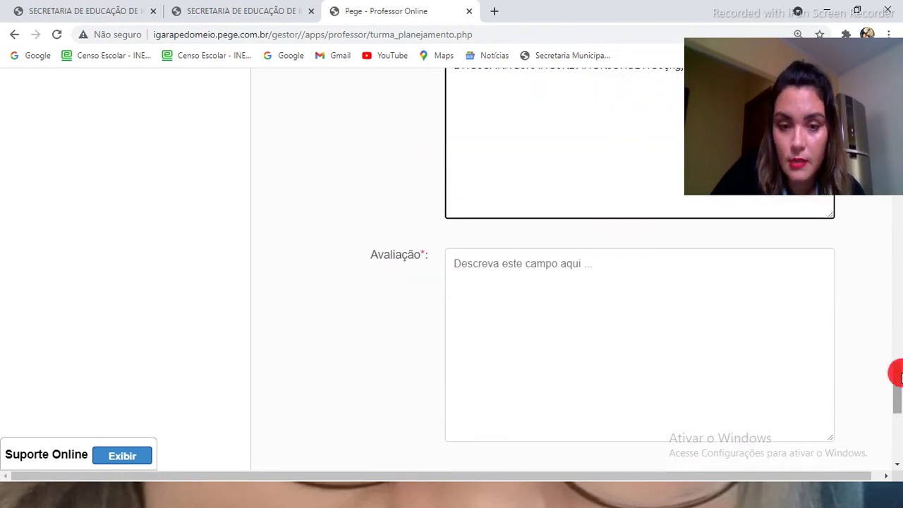
pyautogui.click(693, 333)
pyautogui.write('\x08djgsahjkashgkjhasjksghkjashgdjkdhgkjhgkjsdhgkjshgkjsahkjshgkja')
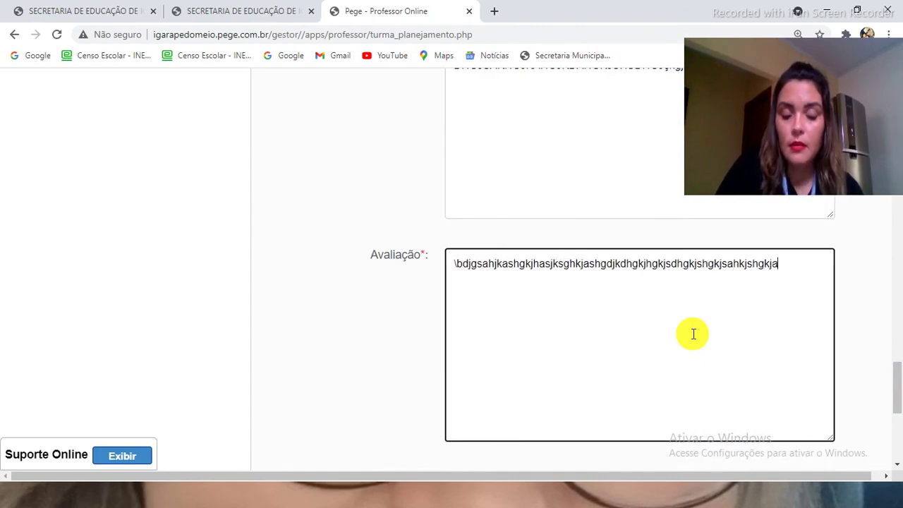
pyautogui.write('shu')
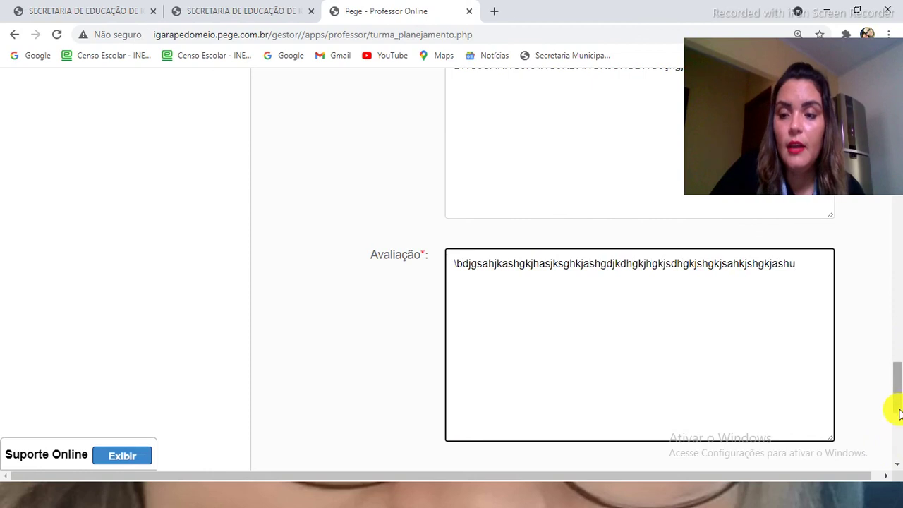
pyautogui.click(899, 414)
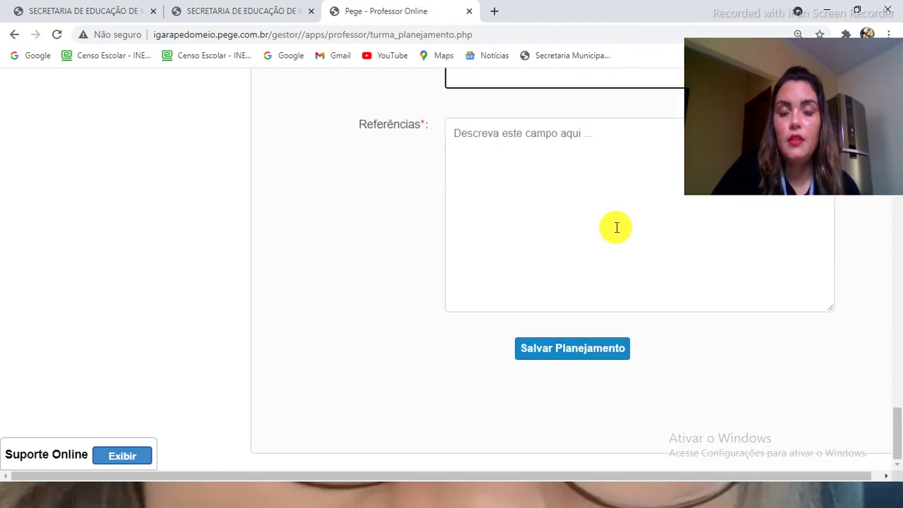
pyautogui.click(617, 227)
pyautogui.write('sa')
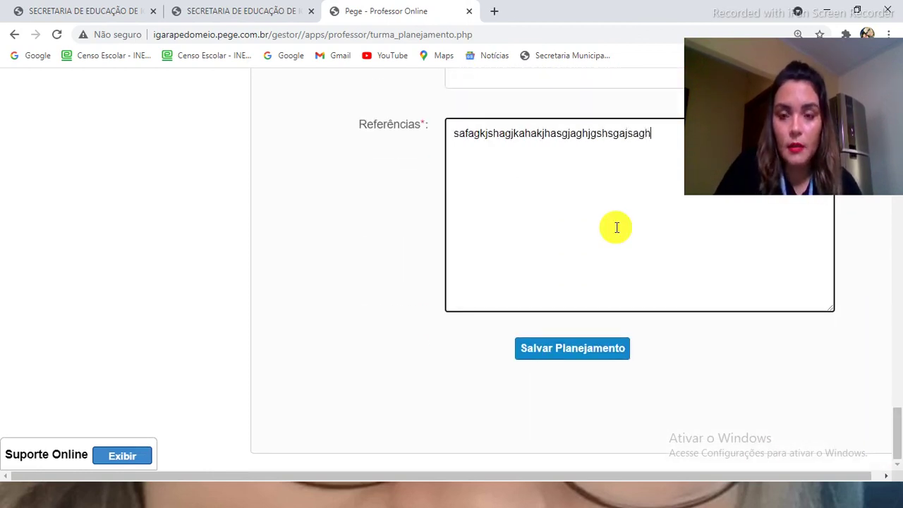